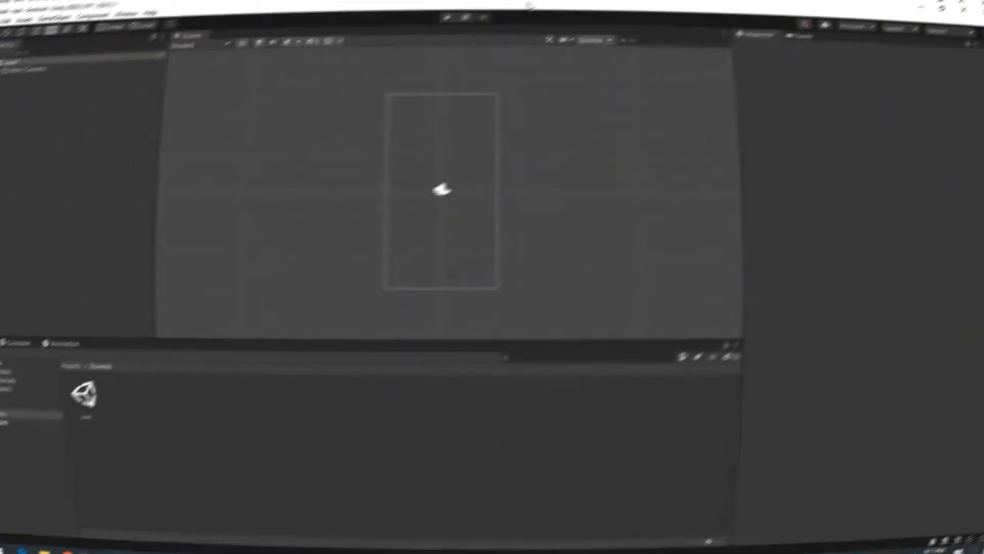
Add a UI Image to the scene and name it Background
right_click(127, 193)
mouse_move(191, 446)
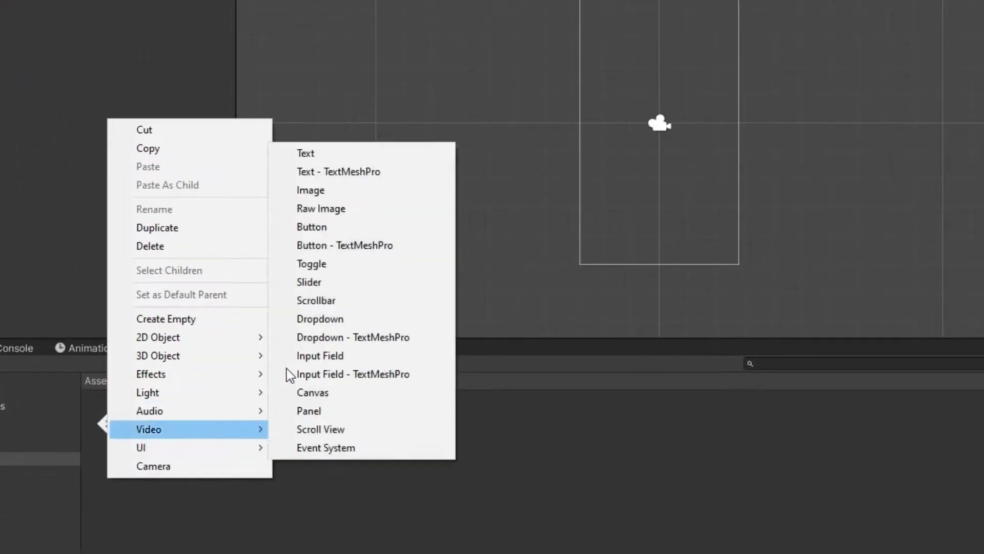
left_click(367, 189)
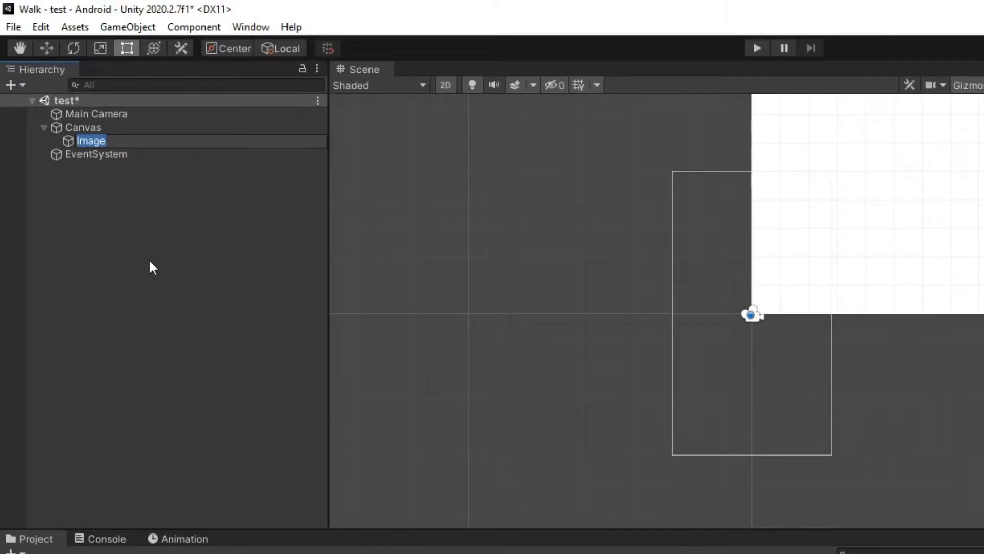
type("Background")
left_click(154, 268)
Rename the canvas that holds Background to Canvas 1
left_click(77, 128)
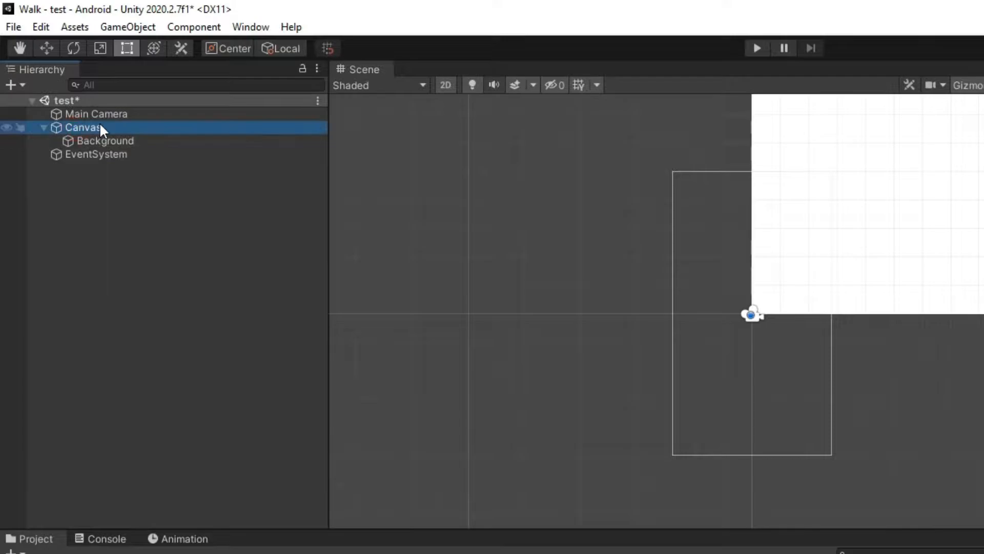
left_click(116, 127)
left_click(139, 237)
left_click(109, 128)
Set Canvas 1's render mode to Screen Space - Camera and assign Main Camera as its render camera
left_click(820, 295)
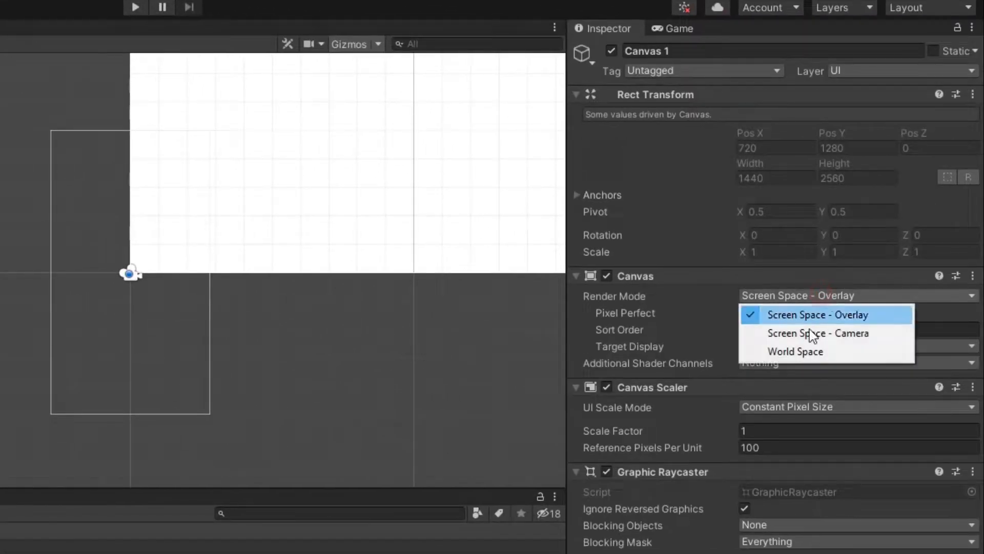
left_click(812, 334)
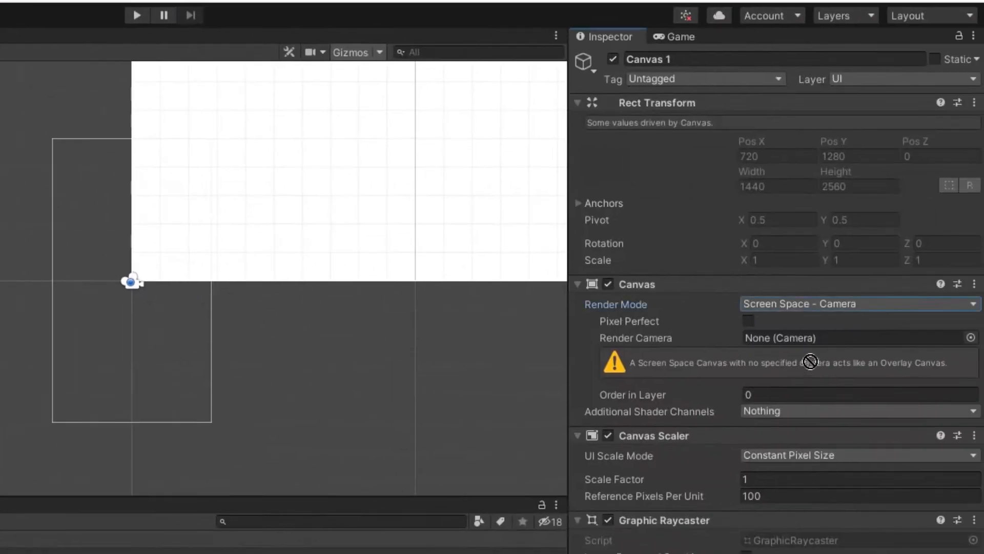
left_click_drag(810, 362, 813, 338)
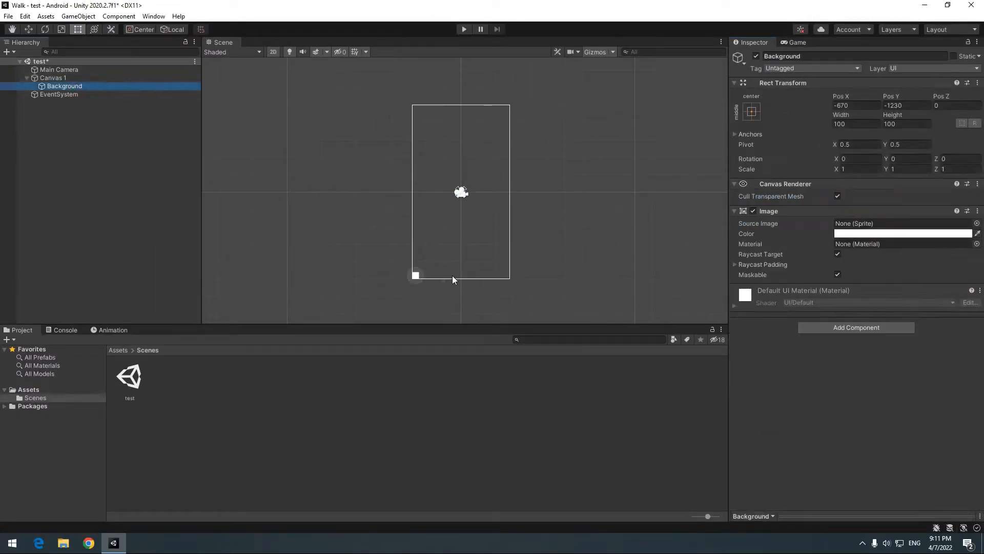
Anchor the Background image with stretch in both directions, including its position, so it fills Canvas 1
left_click(752, 111)
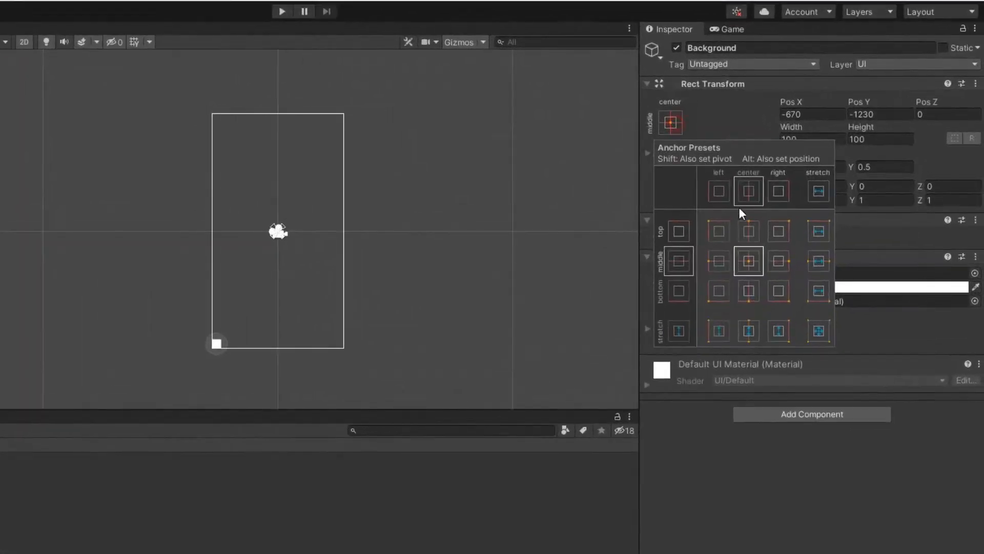
left_click(818, 339)
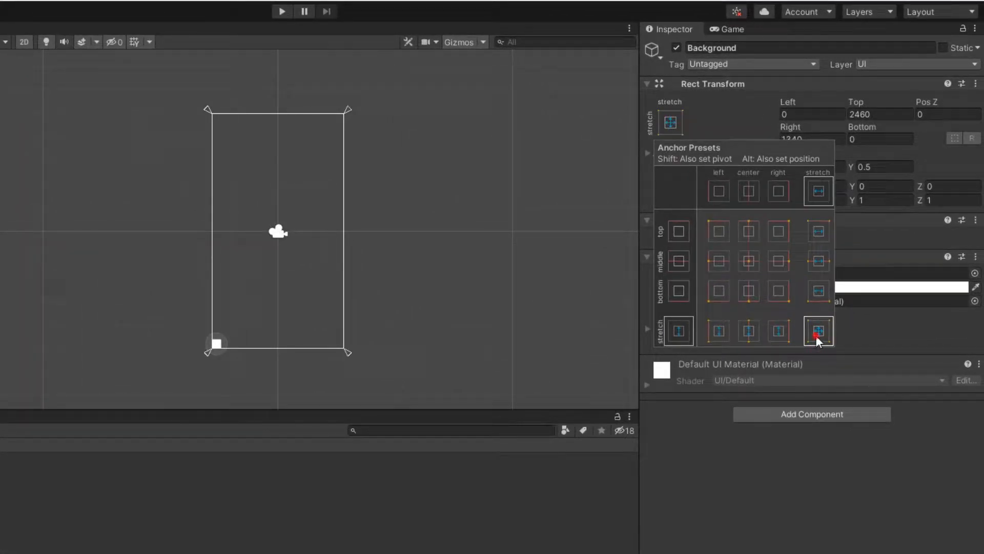
key("alt")
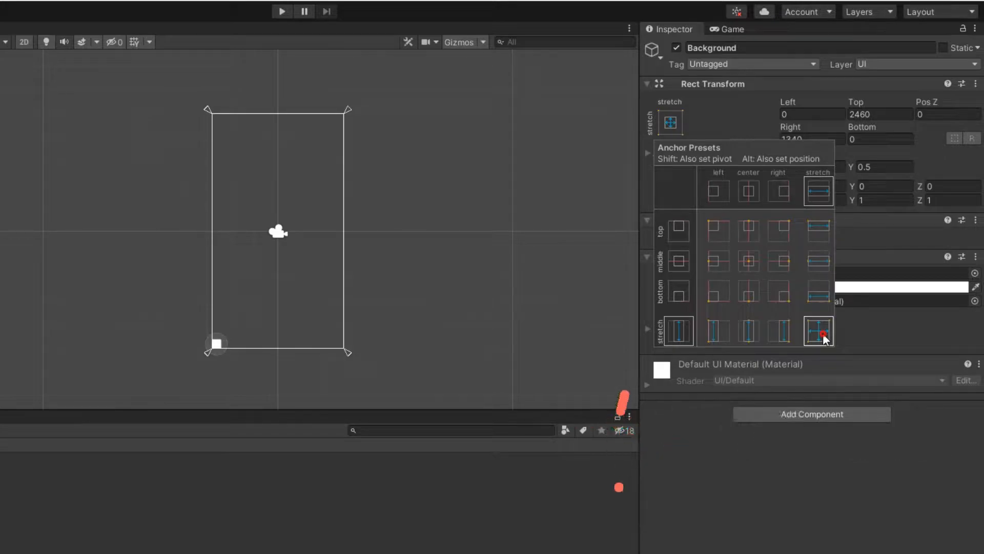
left_click(823, 333, "alt")
Set the Background image's source sprite to the blurred blue-green bg picture
left_click(975, 273)
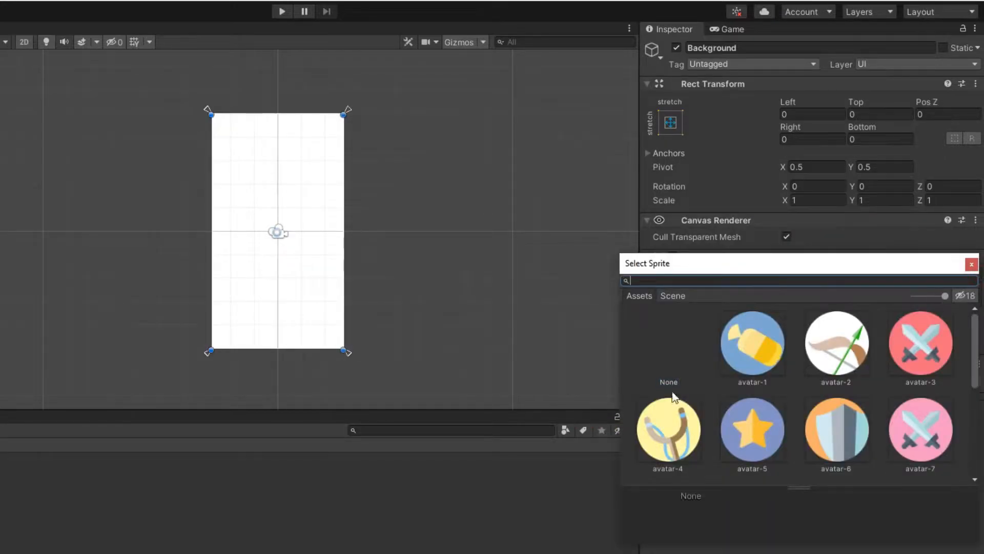
scroll(675, 397, "down", 3)
double_click(684, 397)
Create a second UI canvas named Canvas 2 and place it directly below Canvas 1 in the hierarchy
right_click(67, 167)
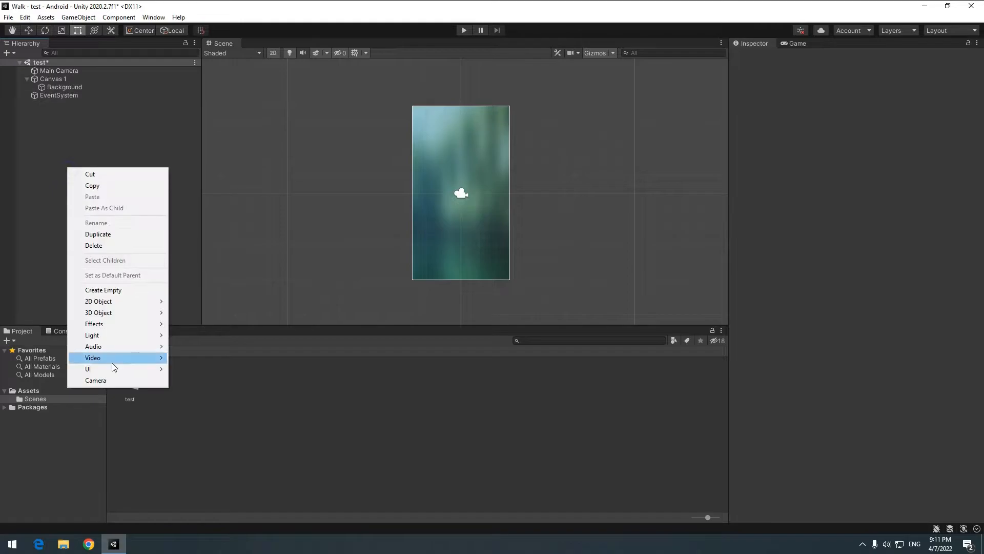
mouse_move(112, 369)
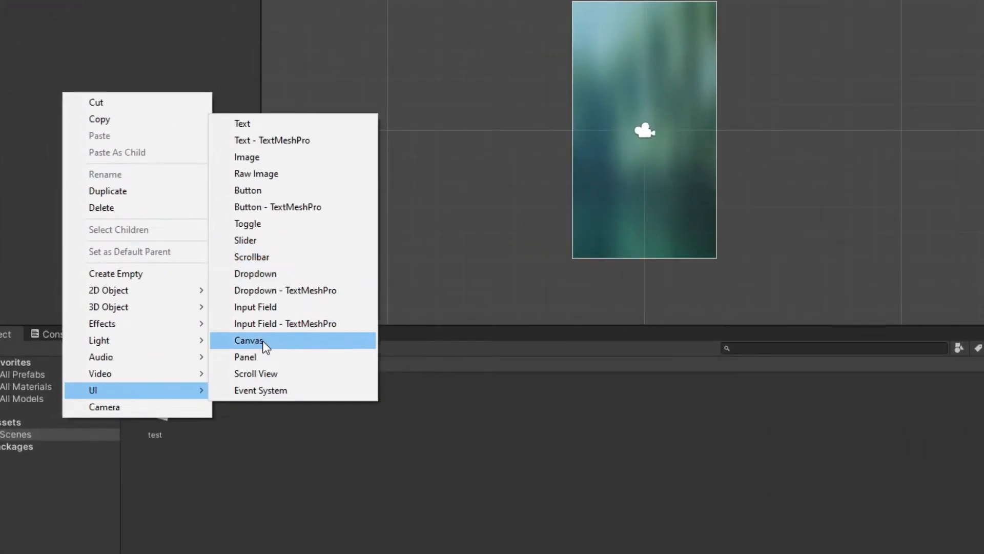
left_click(262, 340)
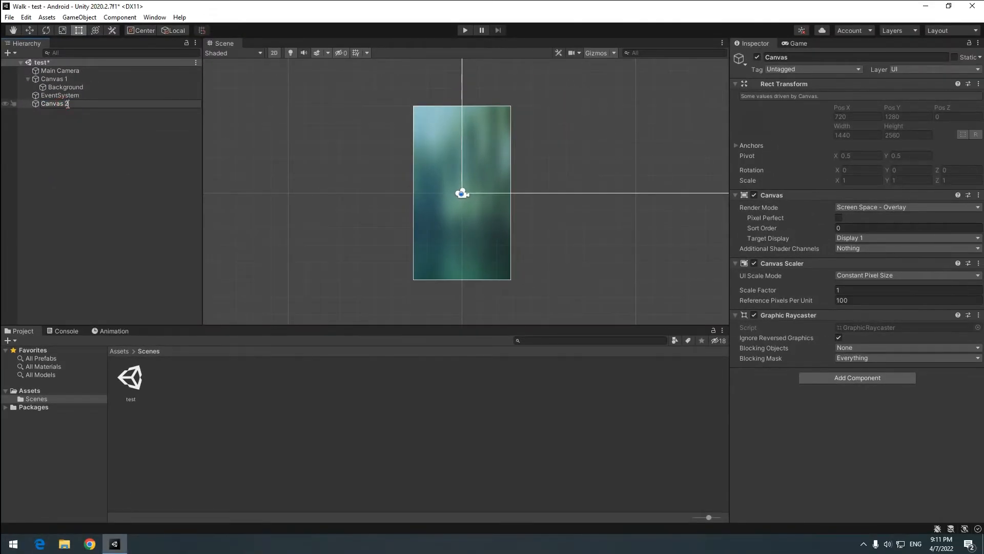
left_click(58, 166)
left_click(27, 79)
left_click_drag(44, 96, 65, 88)
Add a UI Scroll View as a child of Canvas 2
right_click(66, 88)
mouse_move(118, 313)
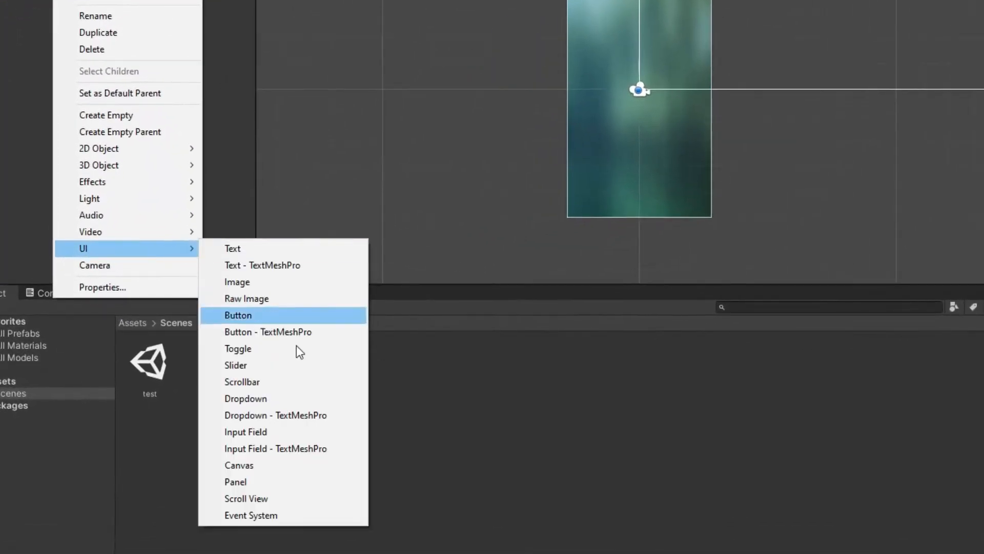
left_click(255, 497)
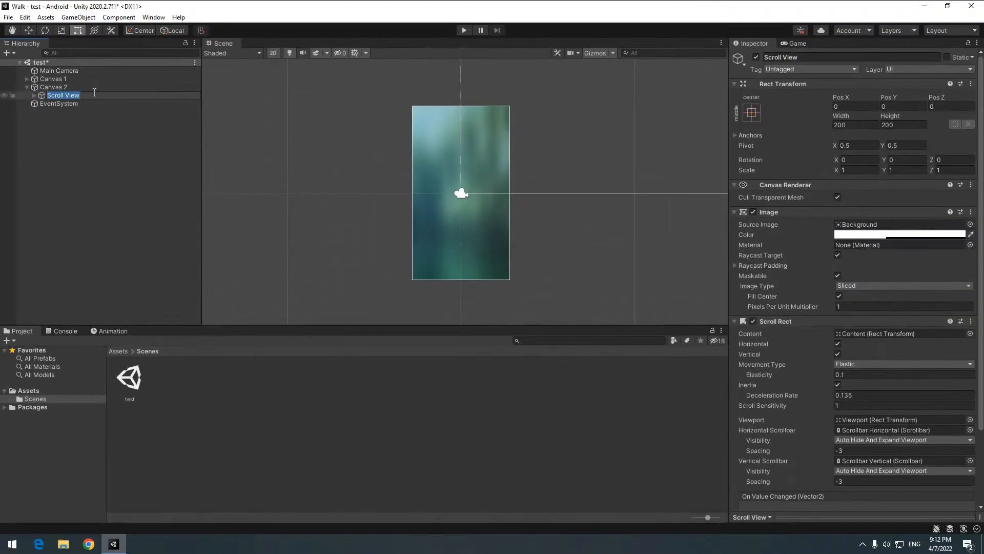
Fit Canvas 2 to Main Camera using Screen Space - Camera, and switch its render mode to World Space
left_click(76, 88)
left_click(964, 210)
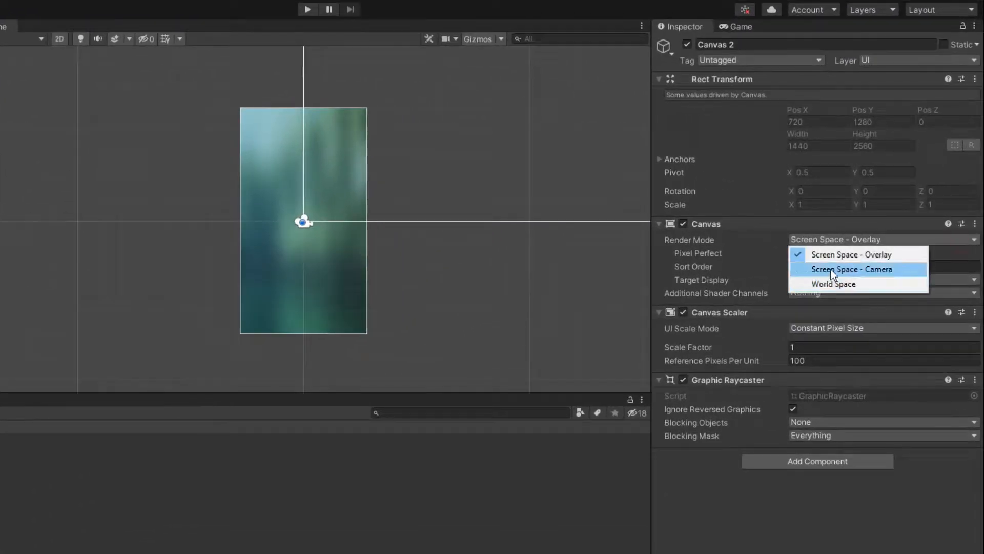
left_click(867, 230)
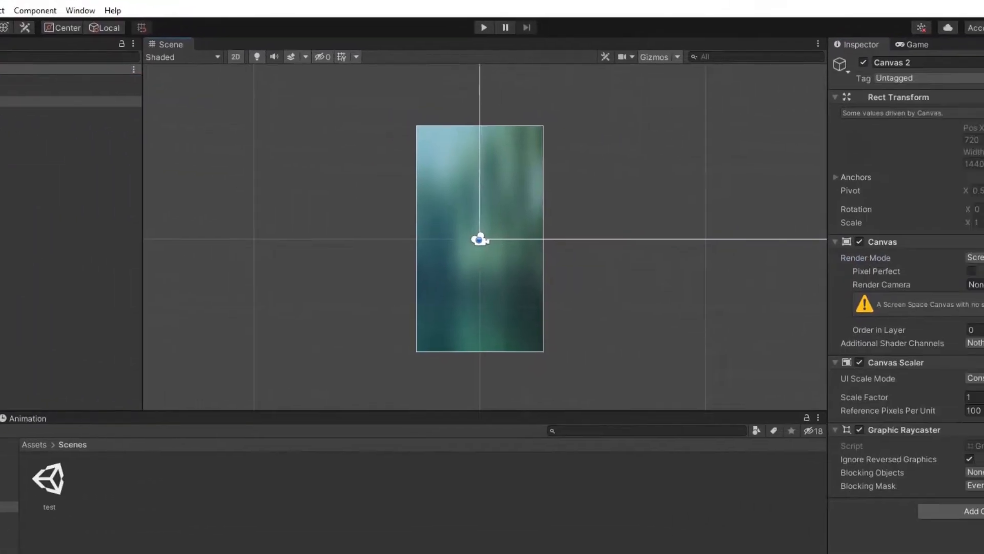
left_click_drag(84, 91, 871, 281)
left_click(882, 240)
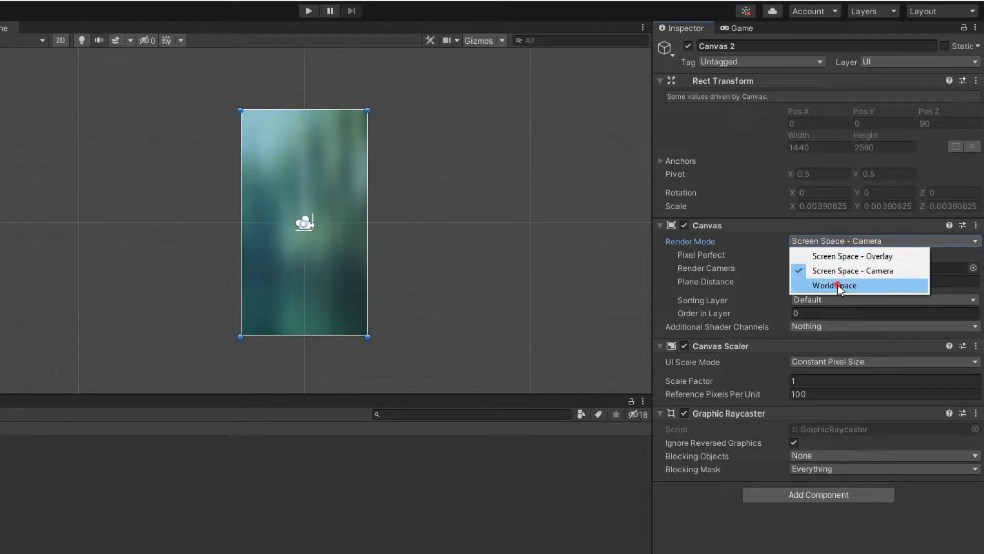
left_click(838, 284)
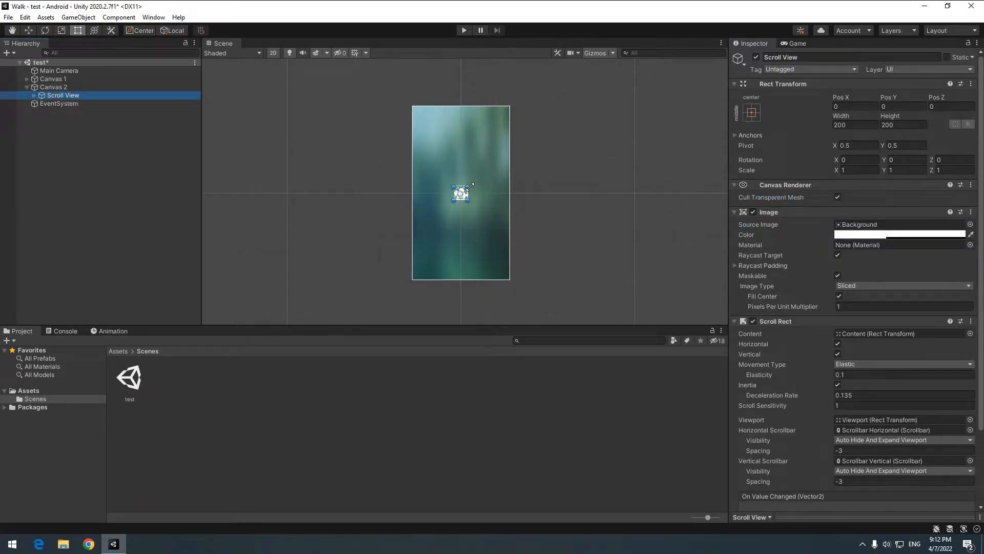
Enlarge the Scroll View to about 1253 by 1525 and set Canvas 2's order in layer to 6
mouse_move(471, 186)
left_mouse_down()
mouse_move(521, 131)
mouse_move(523, 105)
mouse_move(524, 143)
mouse_move(486, 196)
left_mouse_up()
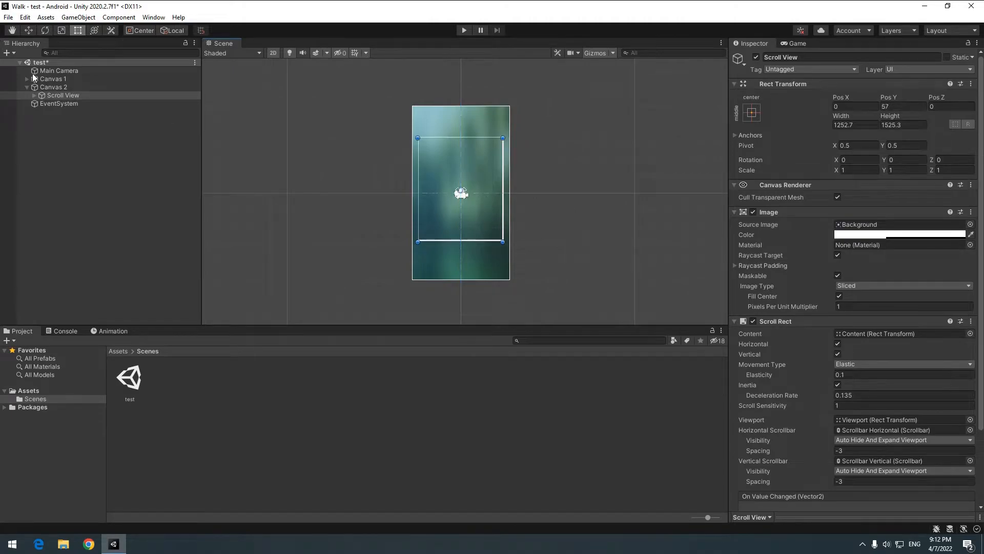
left_click(56, 87)
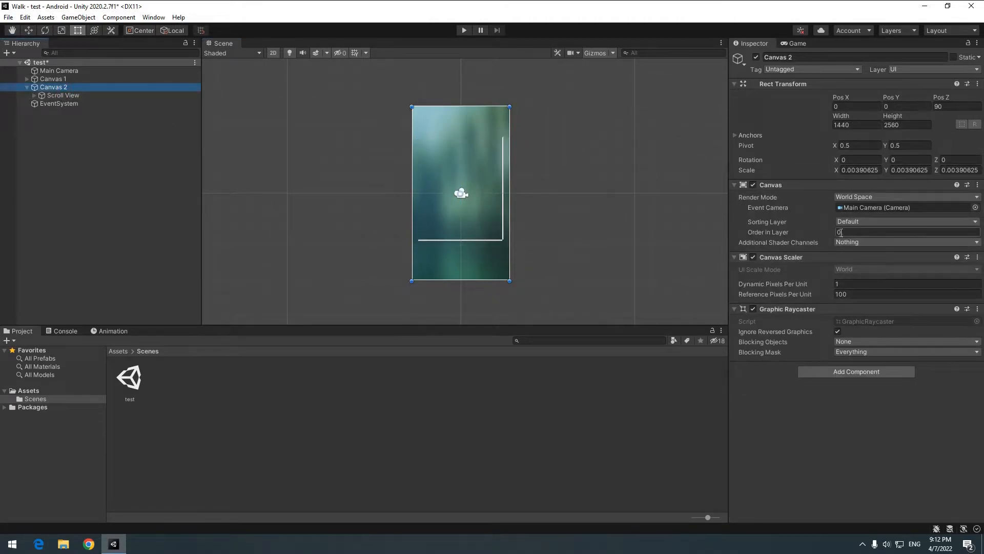
left_click(841, 233)
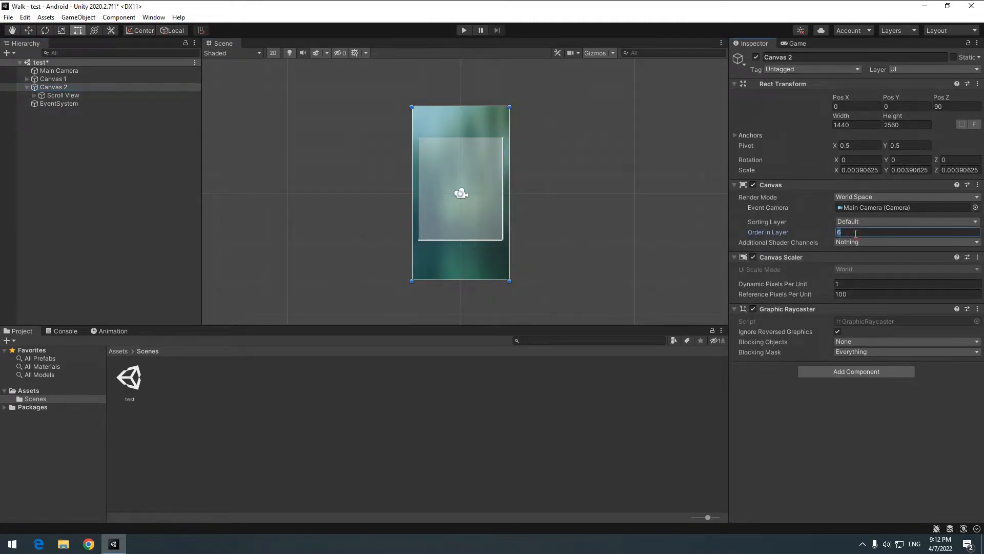
Shrink the Scroll View to about 1128 by 1422 and centre it on the canvas at position 0, 0
left_click(57, 96)
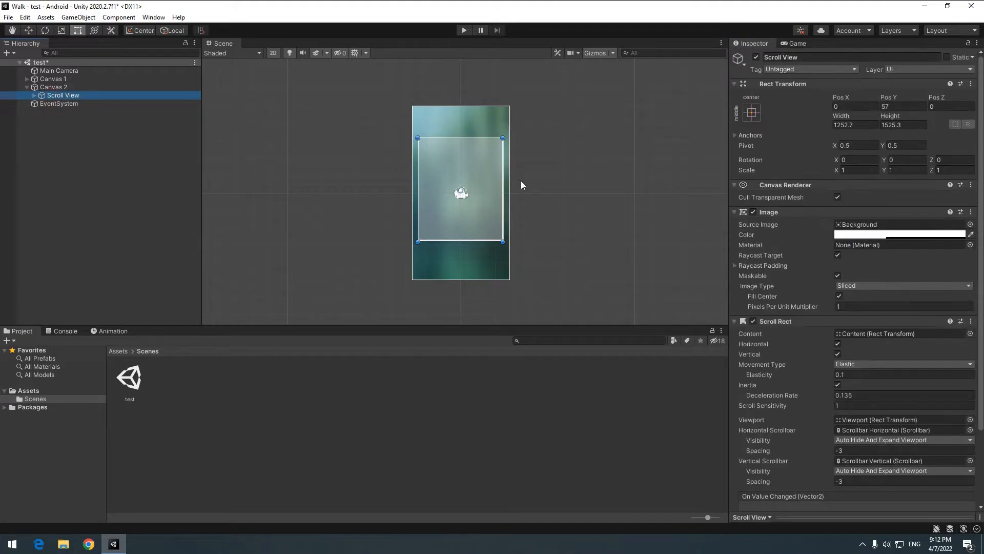
scroll(513, 182, "up", 1)
left_click_drag(503, 134, 494, 142)
left_click_drag(470, 180, 471, 180)
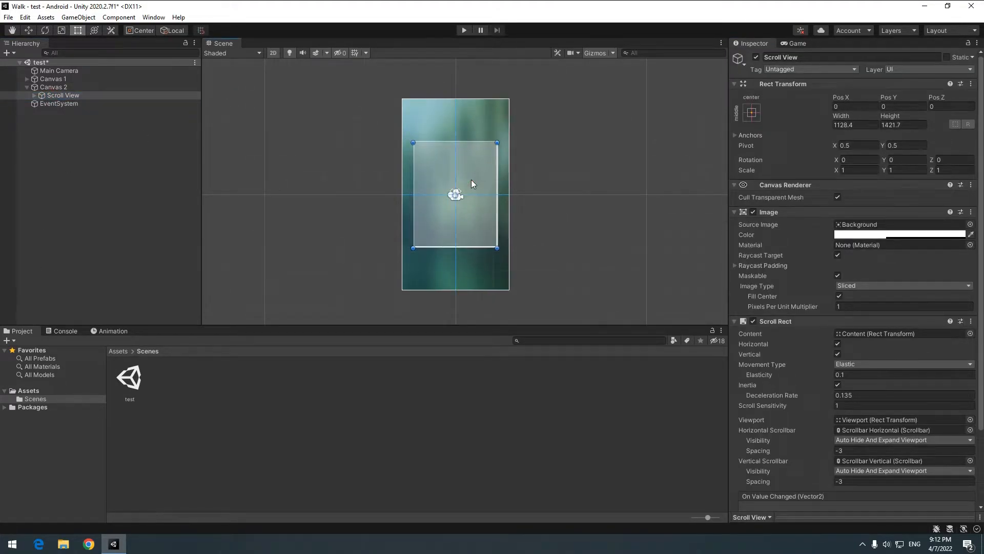
Delete the Scroll View's horizontal and vertical scrollbars
left_click(34, 96)
left_click(58, 112)
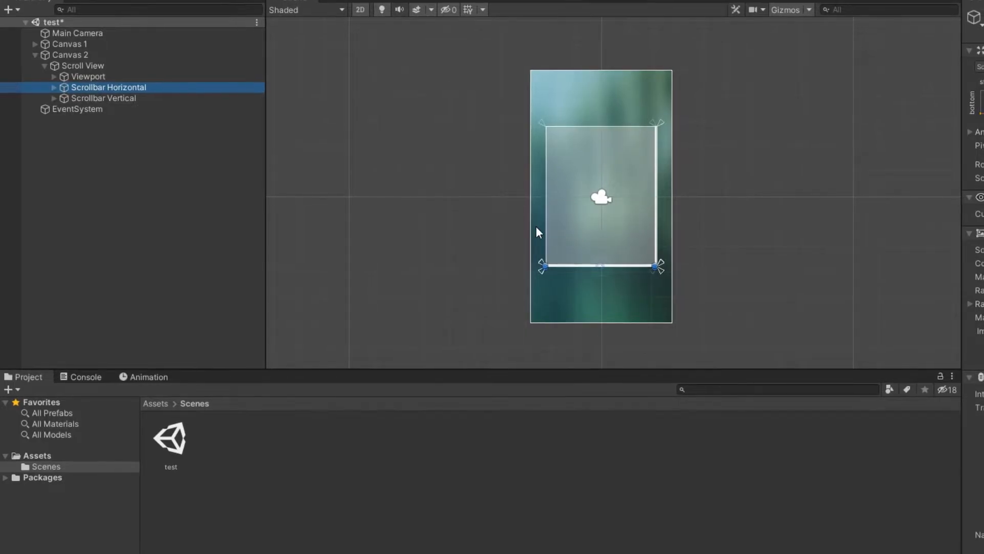
key("Delete")
left_click(124, 98)
key("Delete")
Disable horizontal scrolling on the Scroll View and resize its Viewport to fill the whole scroll area
scroll(687, 195, "up", 3)
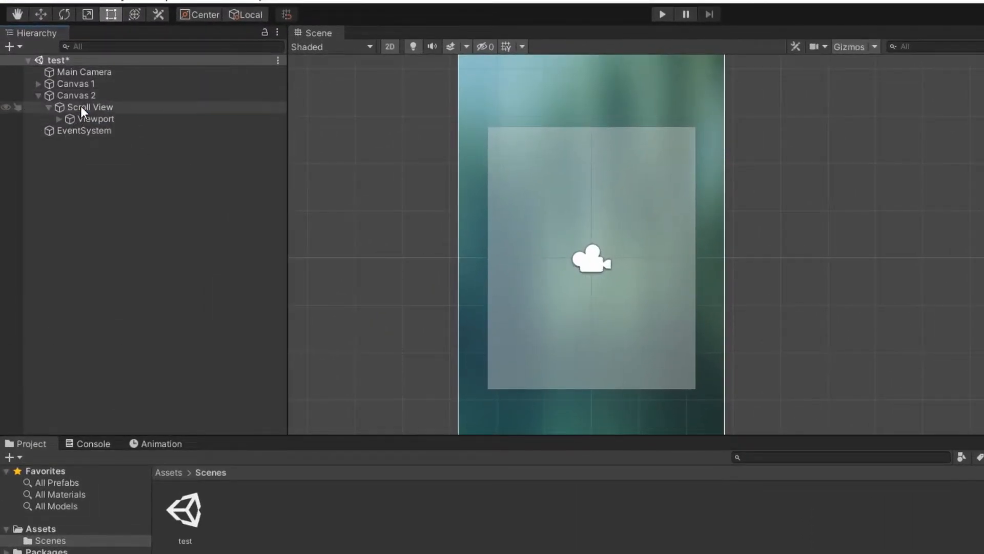
left_click(61, 95)
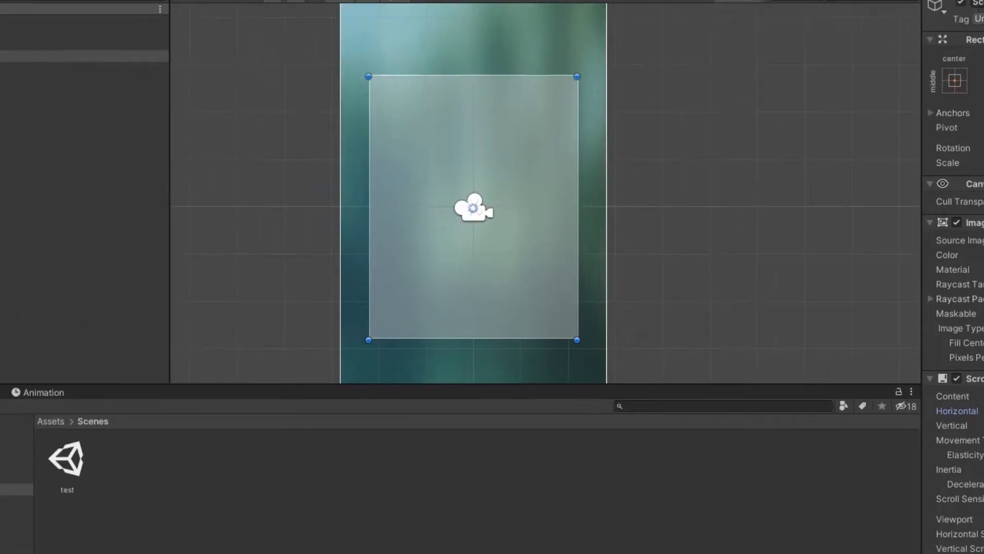
left_click(98, 118)
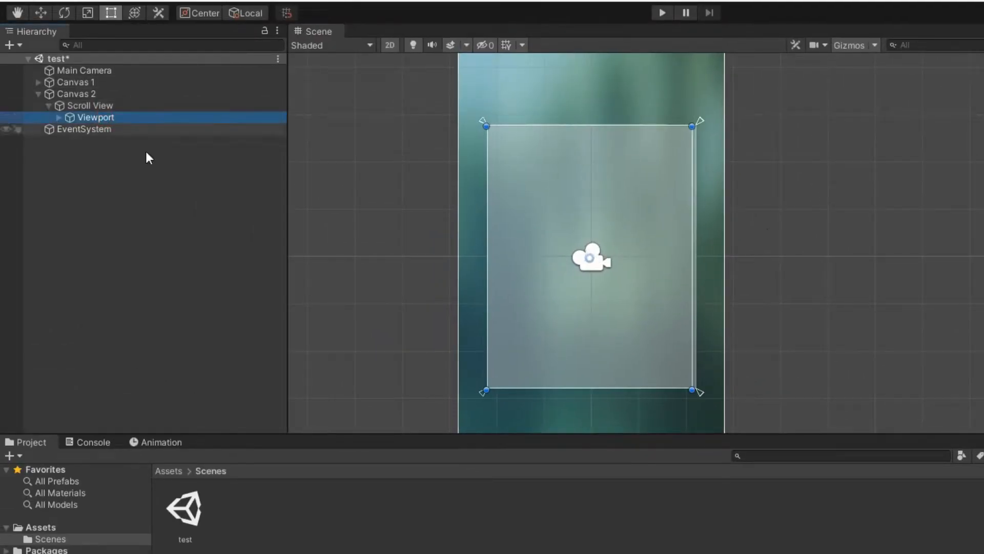
scroll(690, 146, "up", 2)
left_click_drag(664, 133, 665, 154)
scroll(664, 220, "down", 3)
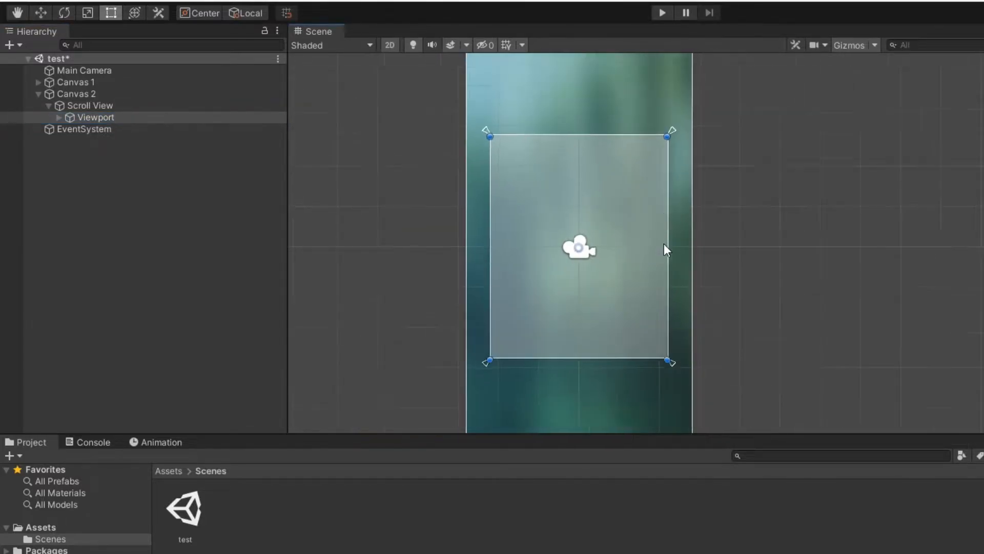
Expand the Viewport's children and set the Scroll View's source image to window_1400x2048px
left_click(59, 117)
left_click(91, 106)
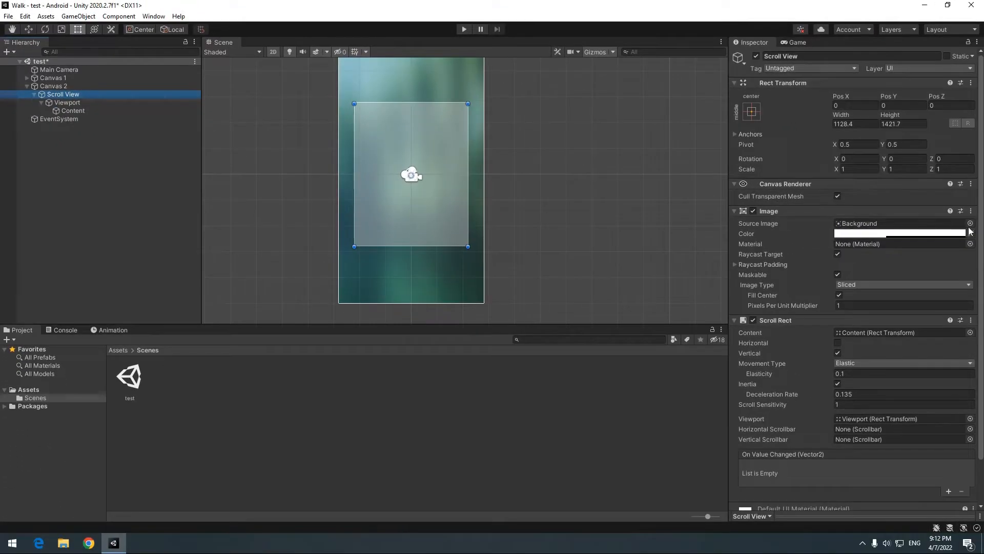
left_click(970, 223)
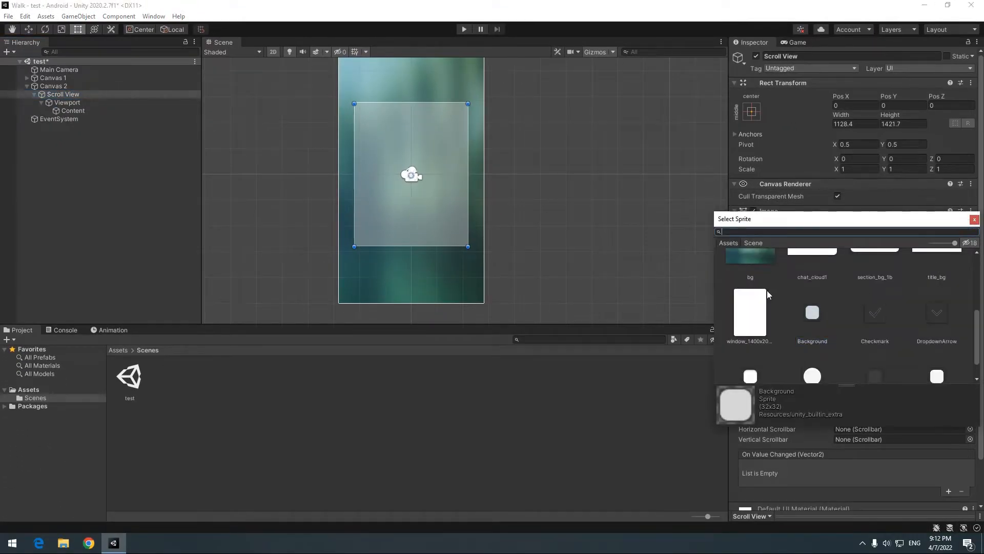
double_click(750, 311)
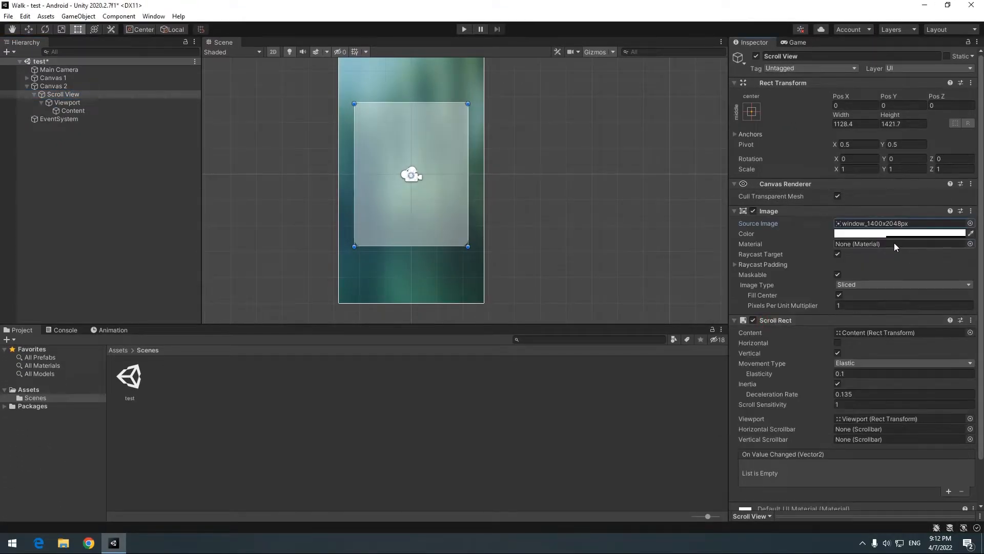
Make the Scroll View's image colour fully opaque with an alpha of 255
left_click(889, 235)
left_click_drag(929, 437, 949, 436)
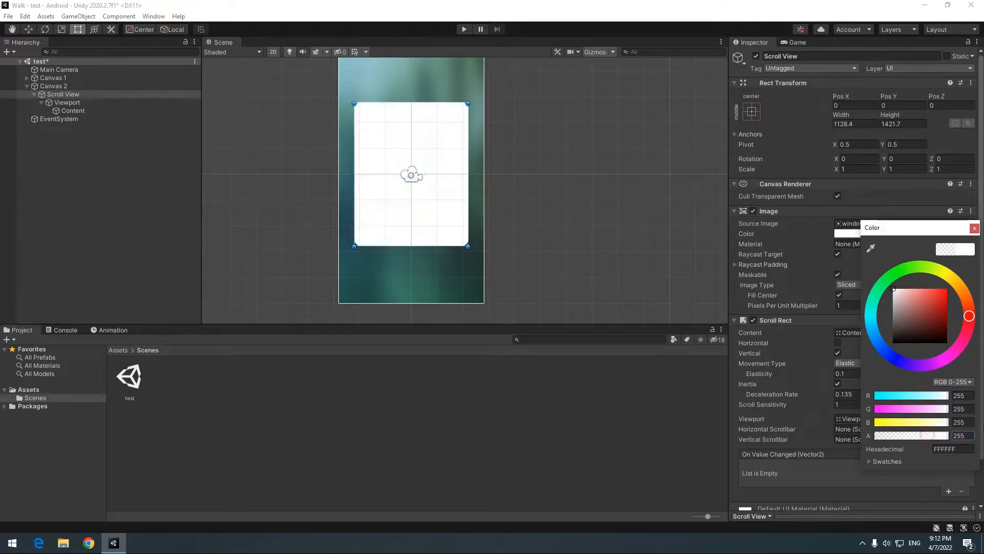
left_click(974, 228)
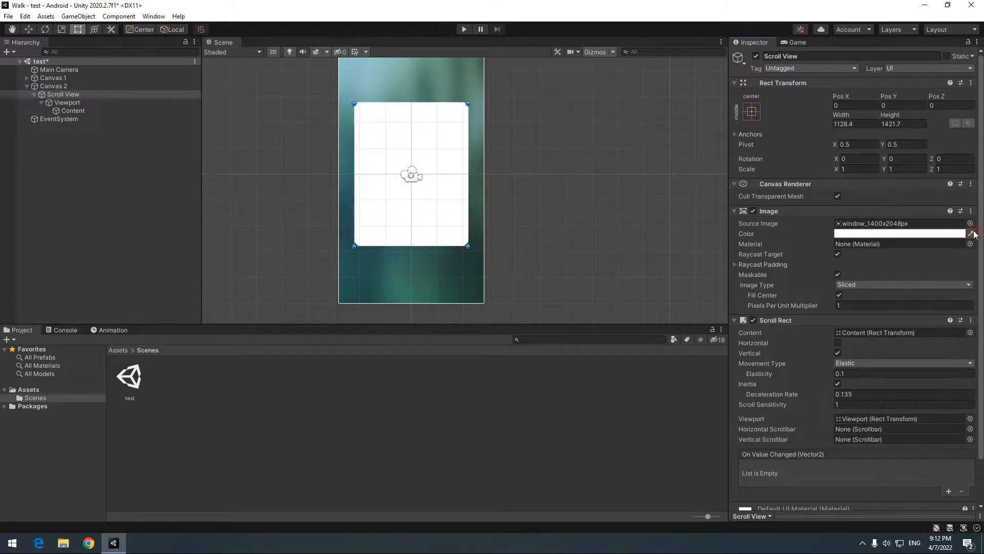
Add a UI Image as a child of Content and set its source image to section_bg_1b
left_click(60, 110)
right_click(68, 109)
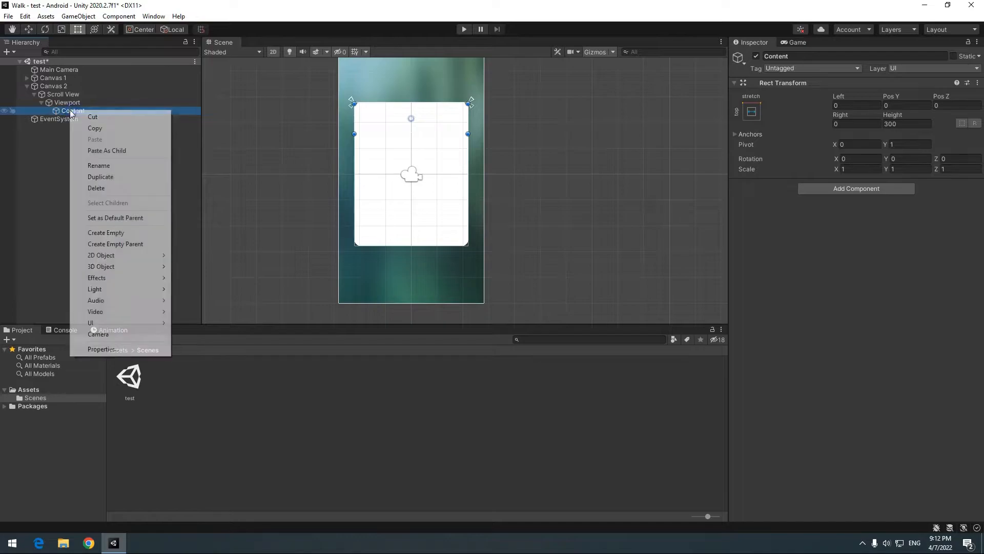
mouse_move(118, 326)
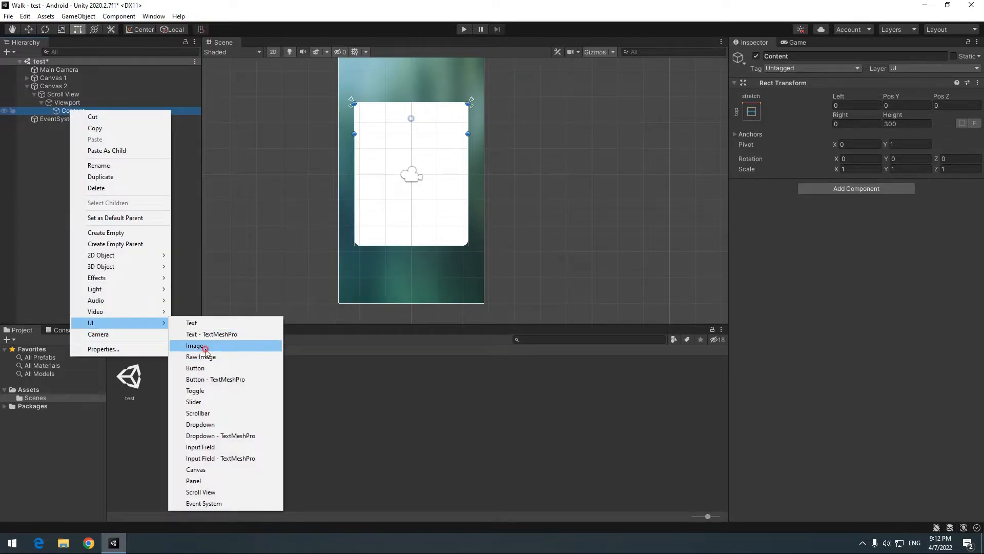
left_click(202, 347)
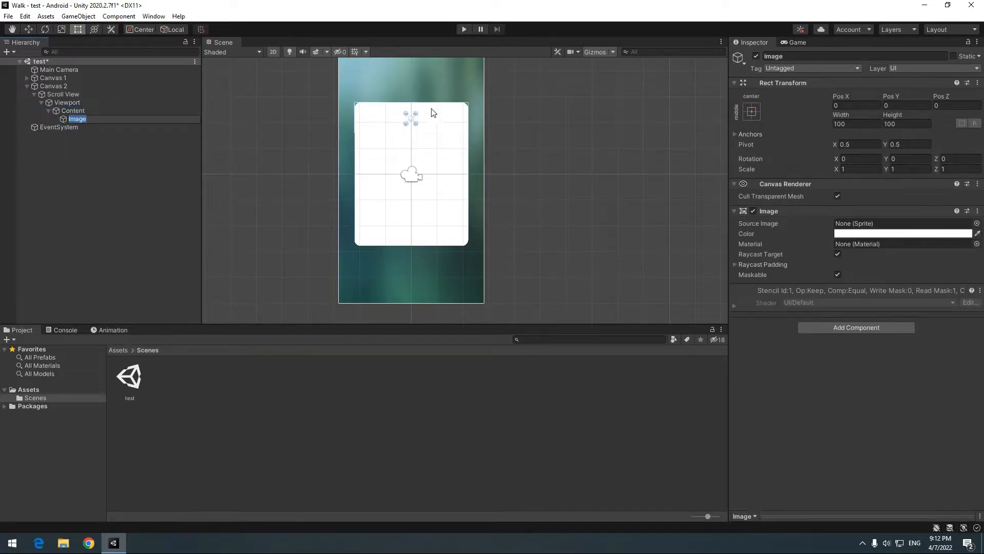
left_click(976, 223)
scroll(851, 318, "down", 3)
left_click(873, 315)
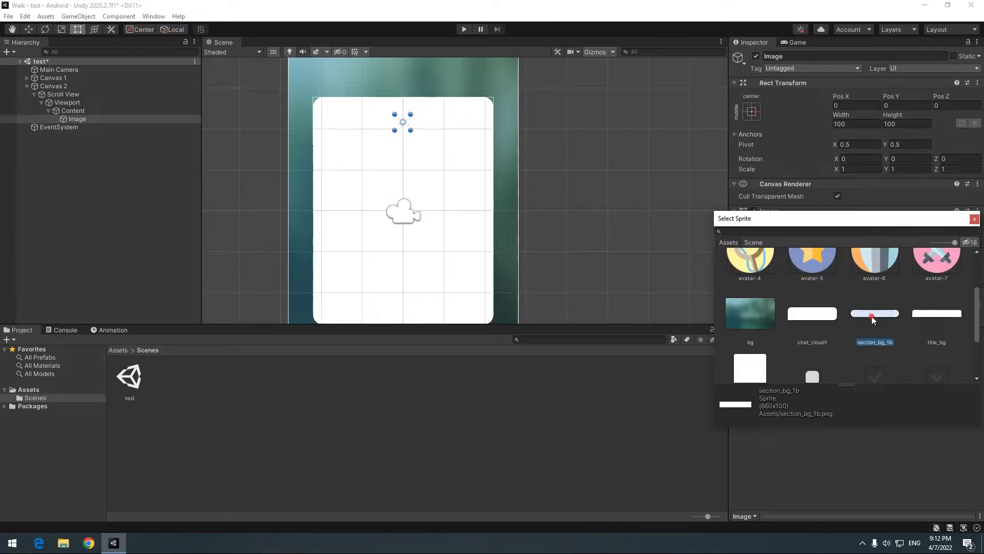
double_click(874, 315)
Tint the image grey (A9A9A9) and resize it to a wide bar about 995 by 235 near the white panel's upper edge
left_click(844, 234)
left_click_drag(875, 297, 876, 308)
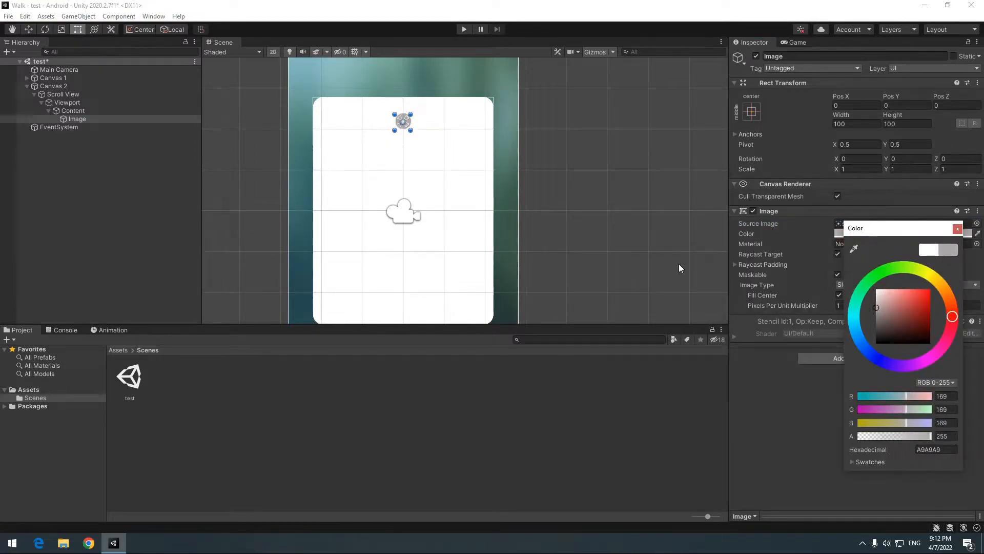
left_click_drag(410, 131, 450, 146)
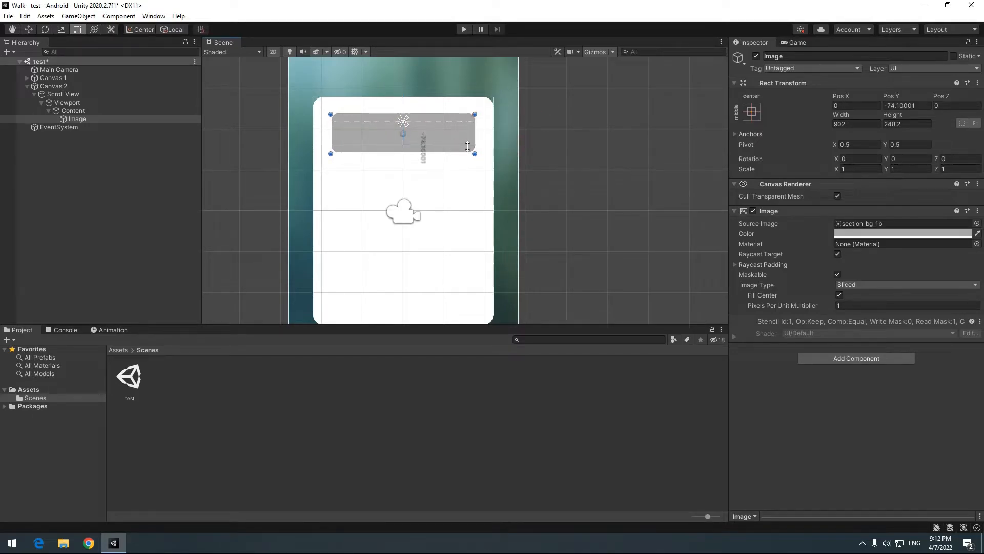
left_click_drag(477, 153, 484, 159)
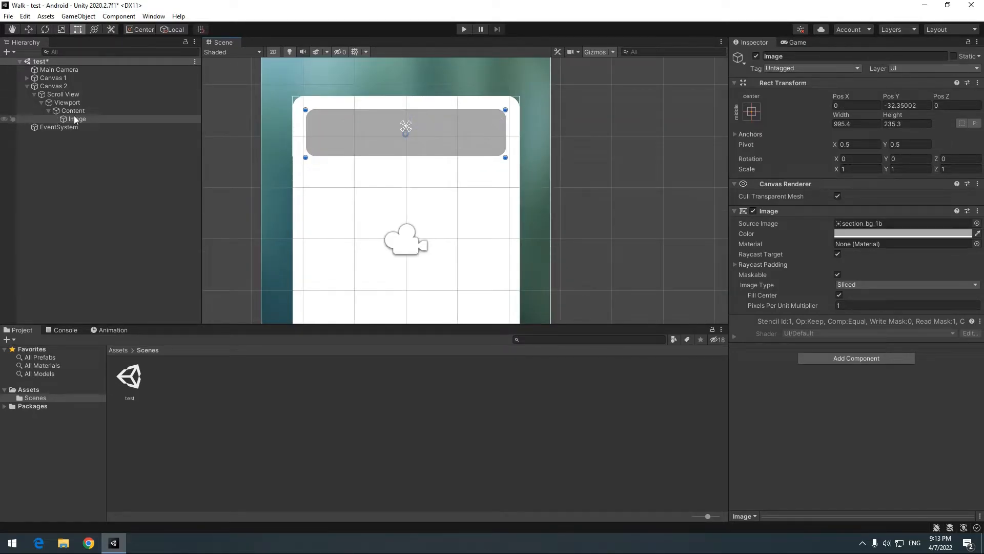
Lighten the bar image's colour to CFCBCB
left_click(919, 233)
left_click(895, 297)
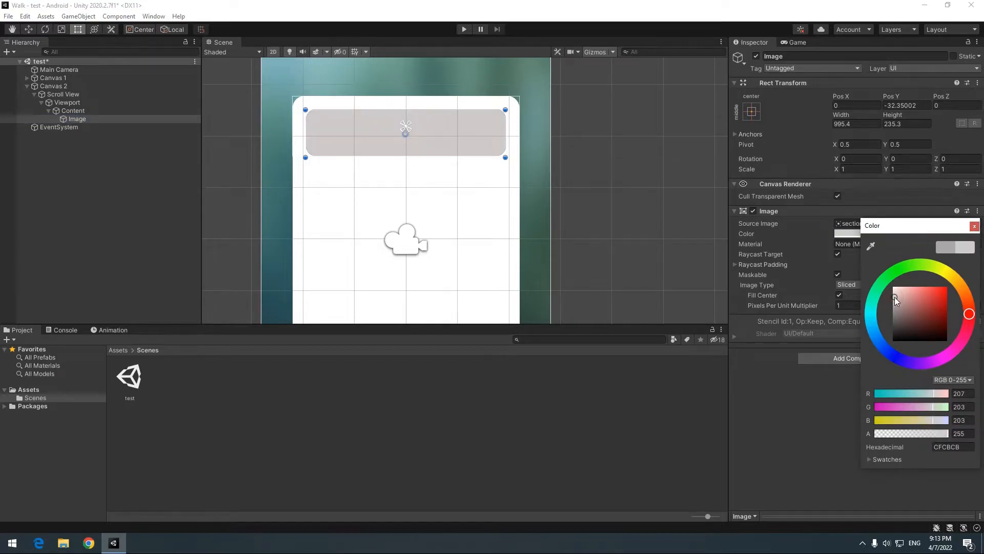
left_click(974, 226)
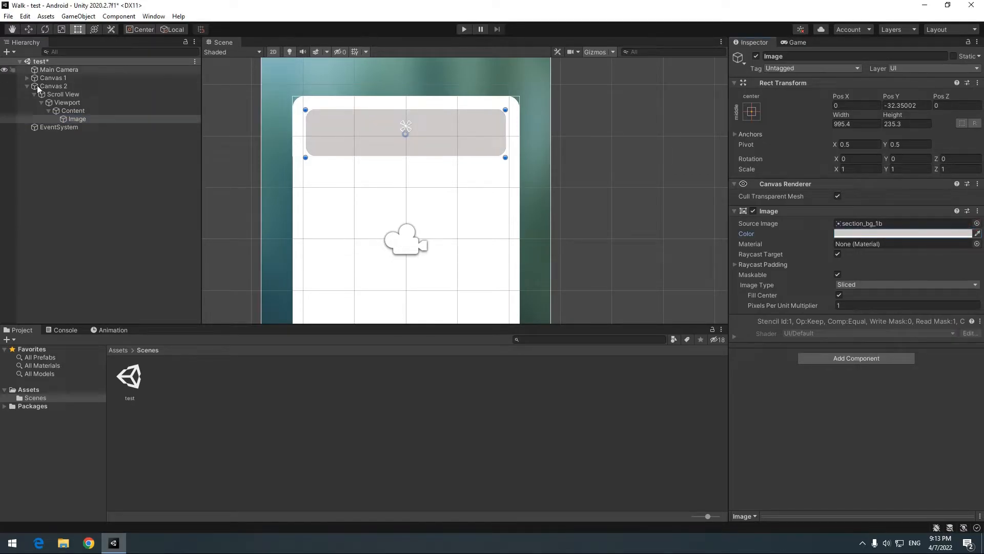
Add a child UI Image under the grey bar image and name it Pic
right_click(70, 119)
mouse_move(122, 333)
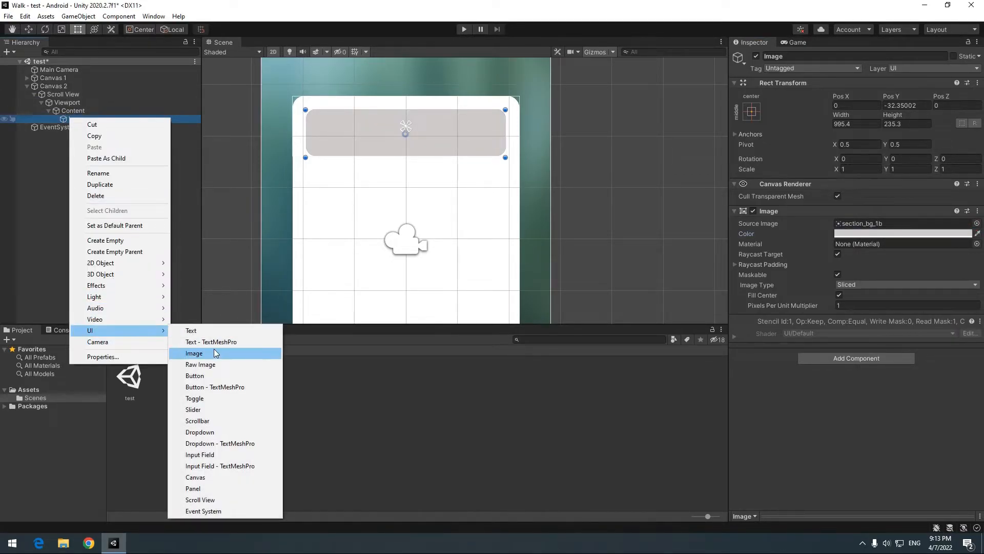
left_click(214, 349)
type("Pic")
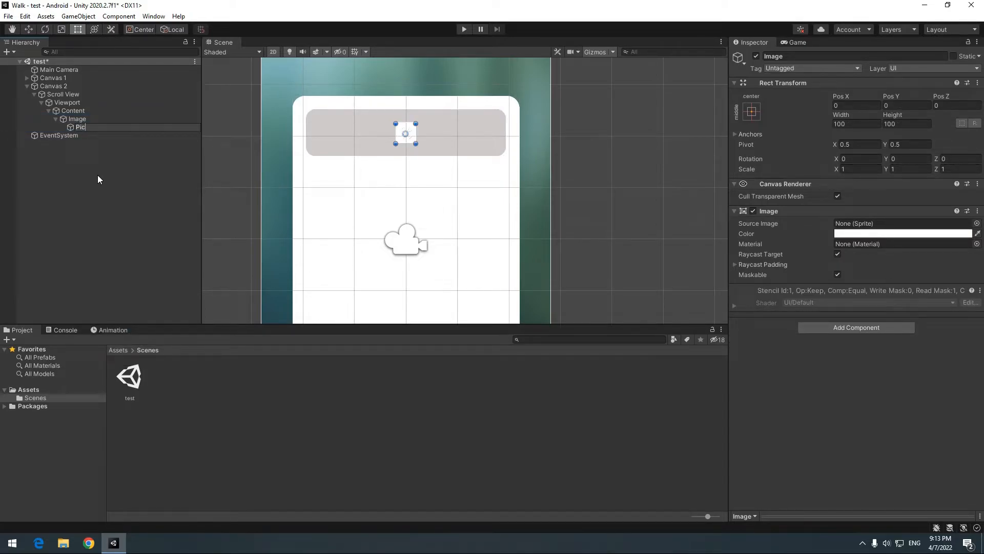
left_click(97, 179)
Rename the grey bar image as Part1
left_click(81, 121)
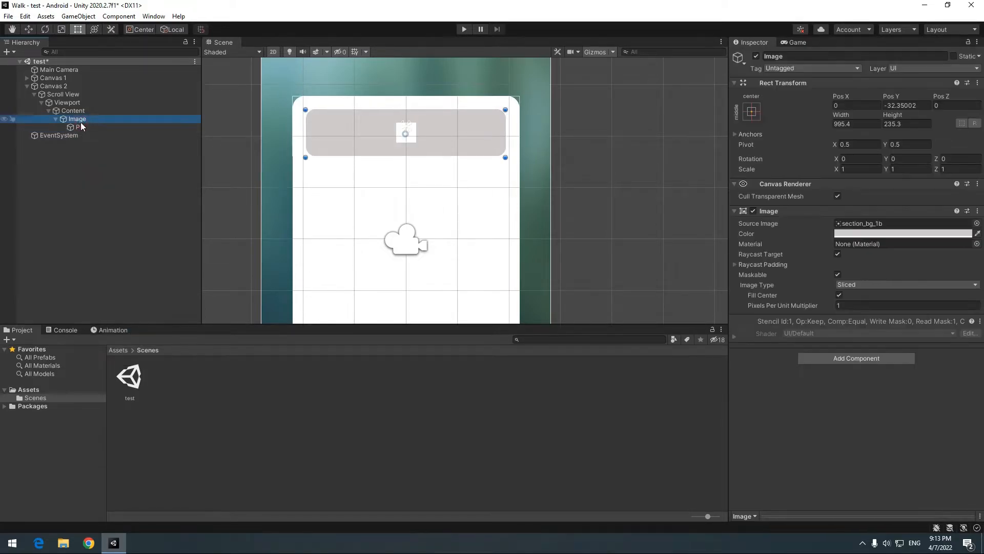
left_click(81, 122)
type("Part1")
Set Pic's source image to avatar-3, enlarge it to about 202 by 202 and place it at the left end of the bar
left_click(91, 128)
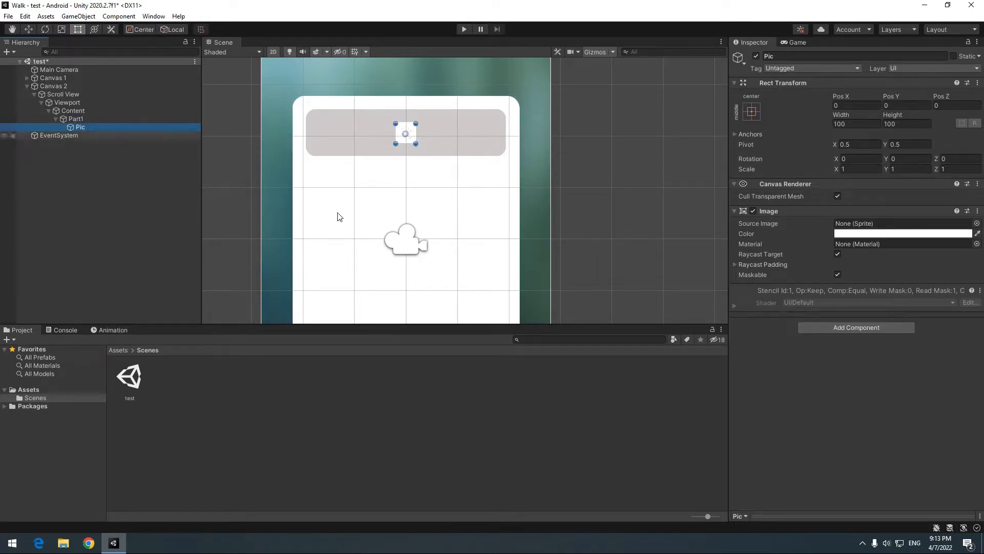
left_click(977, 223)
double_click(936, 272)
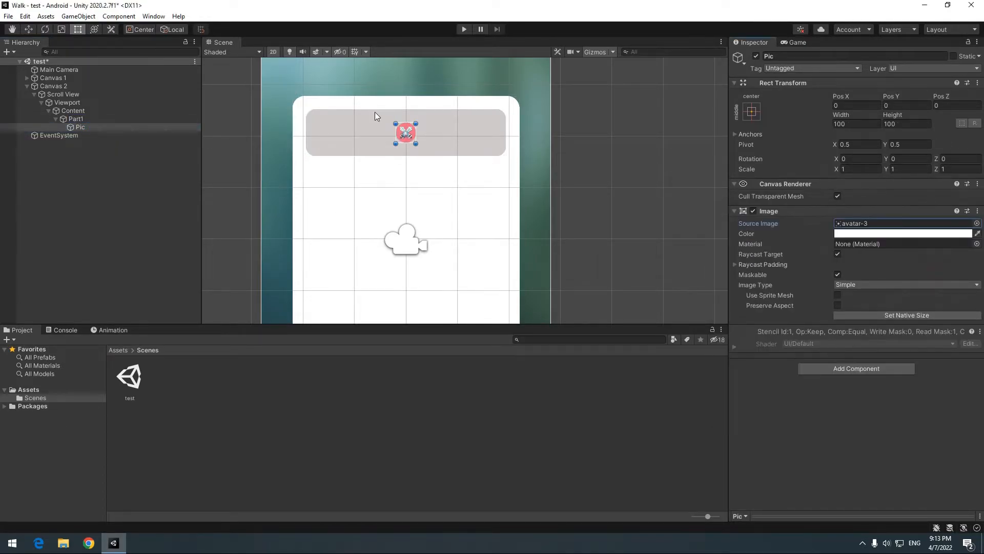
left_click_drag(397, 120, 337, 134)
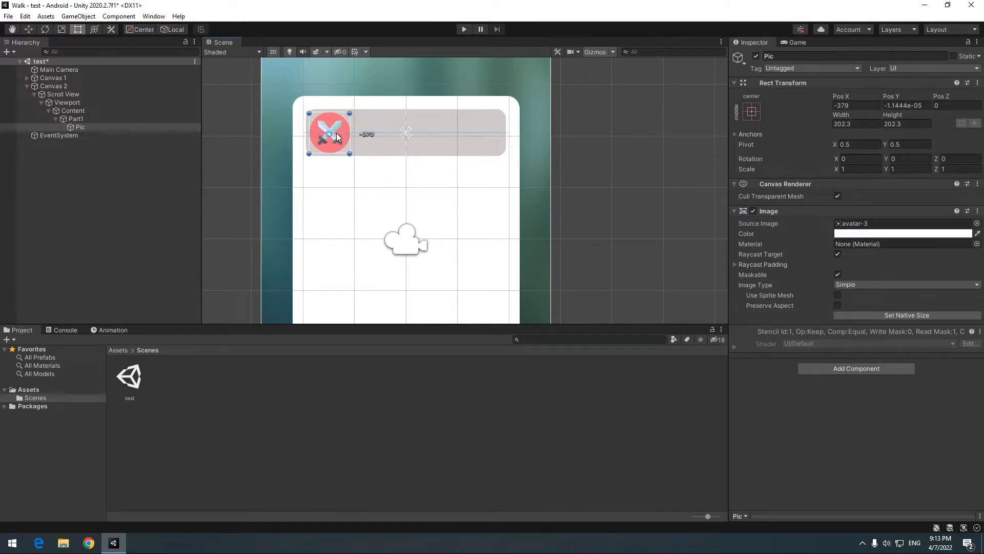
Add a UI Text under Part1 reading "Title BudGames :" in bold size 48, about 453 by 78, beside the avatar
left_click(81, 120)
right_click(81, 125)
mouse_move(131, 334)
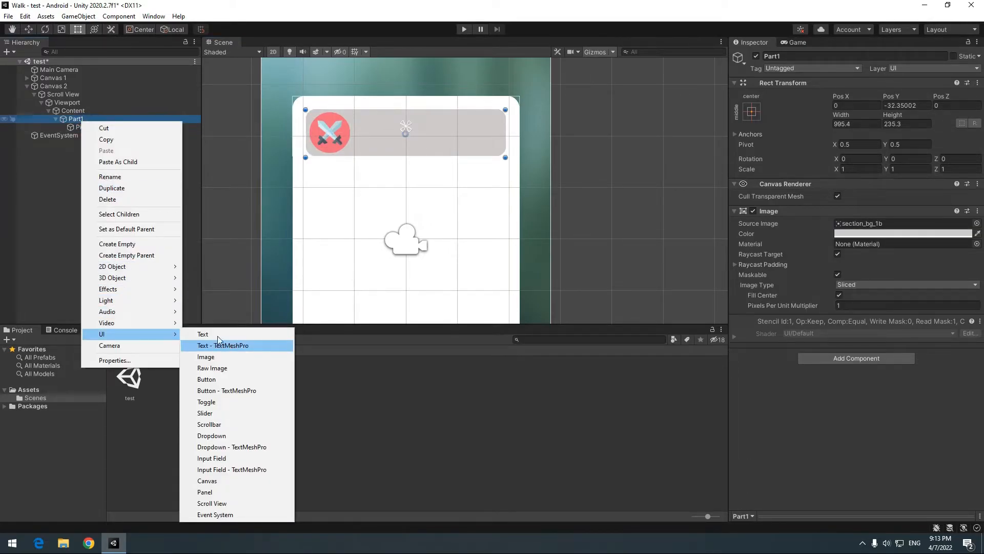
left_click(213, 334)
scroll(407, 125, "up", 5)
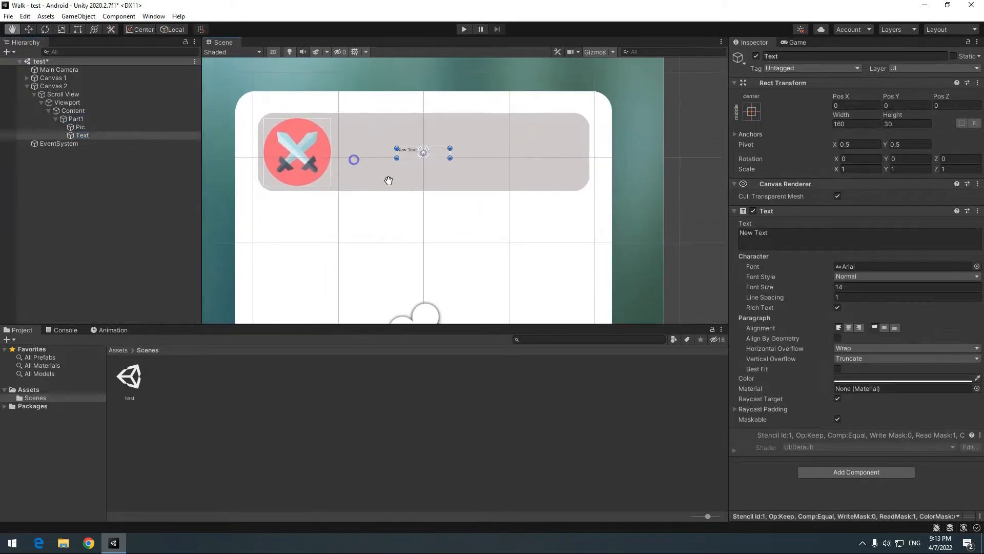
left_click_drag(412, 158, 441, 142)
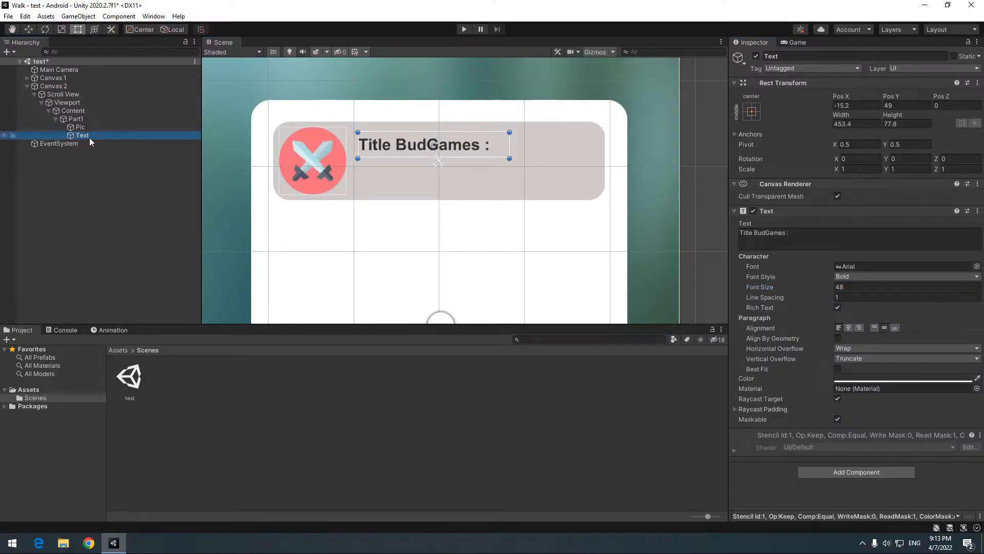
Duplicate the title text below it, widened to about 703 with normal style, reading "More information about BudGames:)"
key("ctrl+d")
left_click_drag(483, 154, 592, 195)
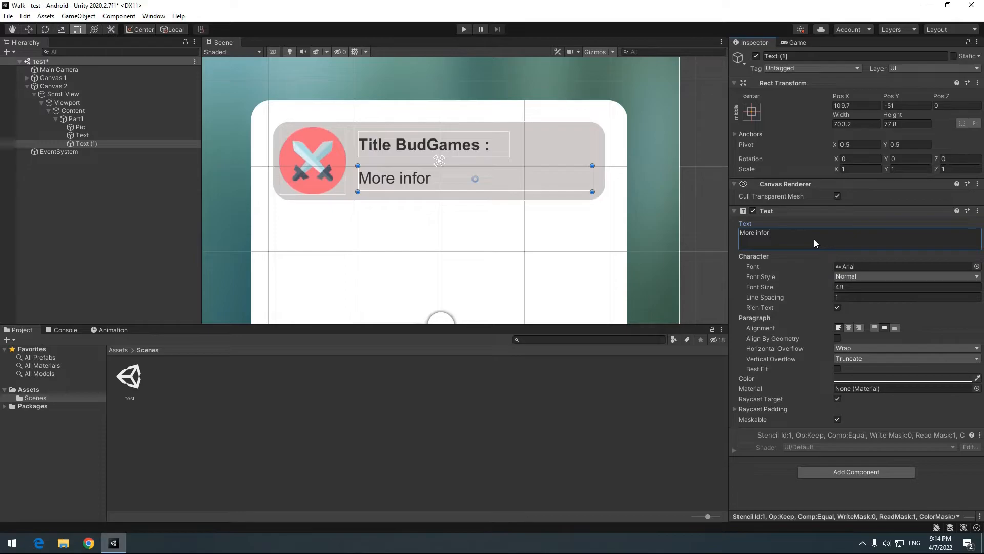
type("matio")
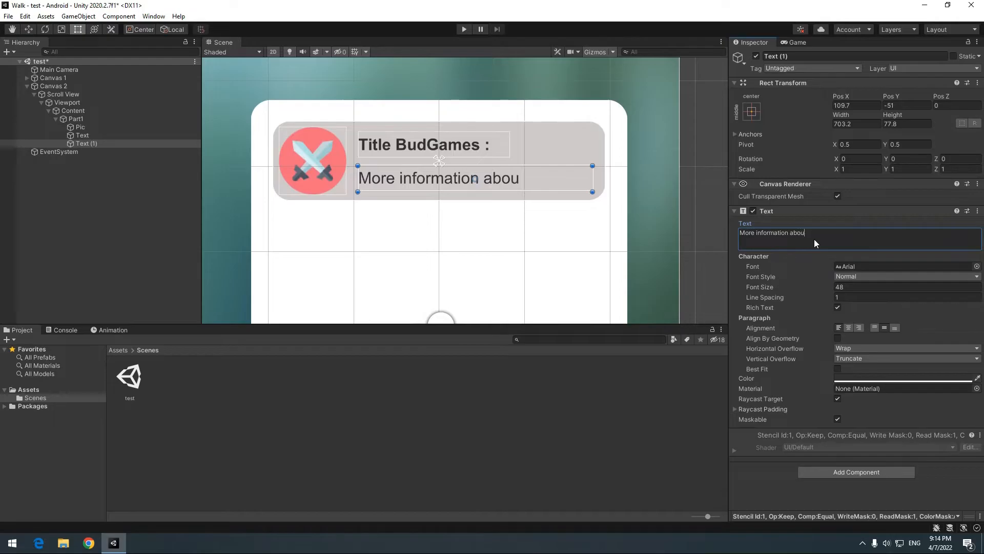
type("tion about BudGames:)")
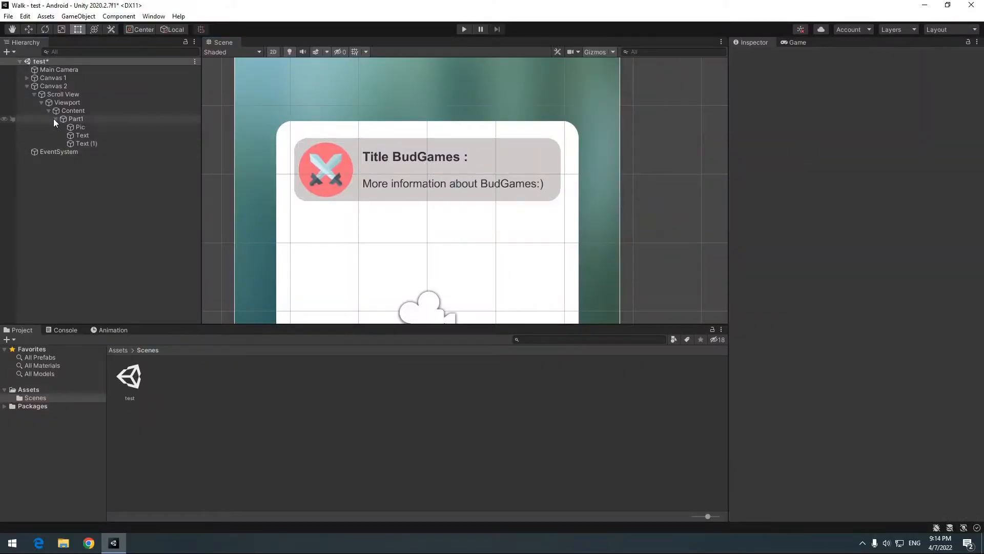
Duplicate Part1 four times and space the copies evenly in a column below the original
left_click(56, 119)
scroll(454, 241, "down", 8)
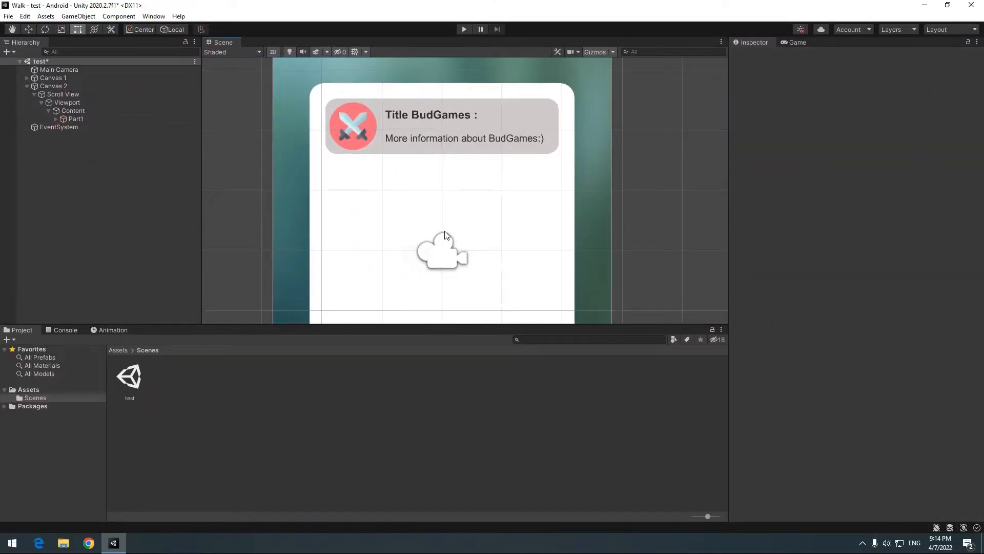
scroll(461, 215, "up", 4)
key("t")
left_click(76, 119)
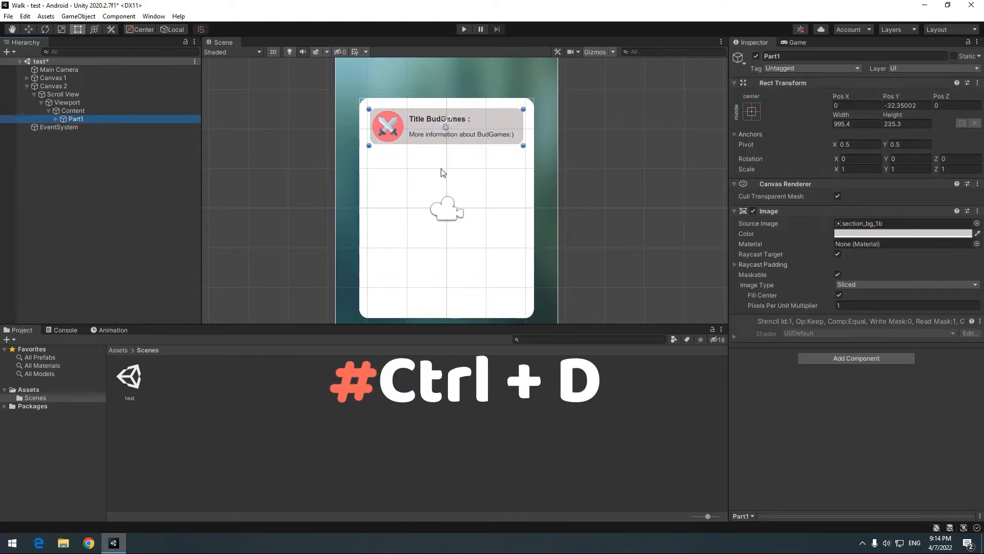
key("ctrl+d")
left_click(29, 29)
left_click_drag(447, 95, 448, 272)
key("ctrl+d")
key("ctrl+d")
key("ctrl+d")
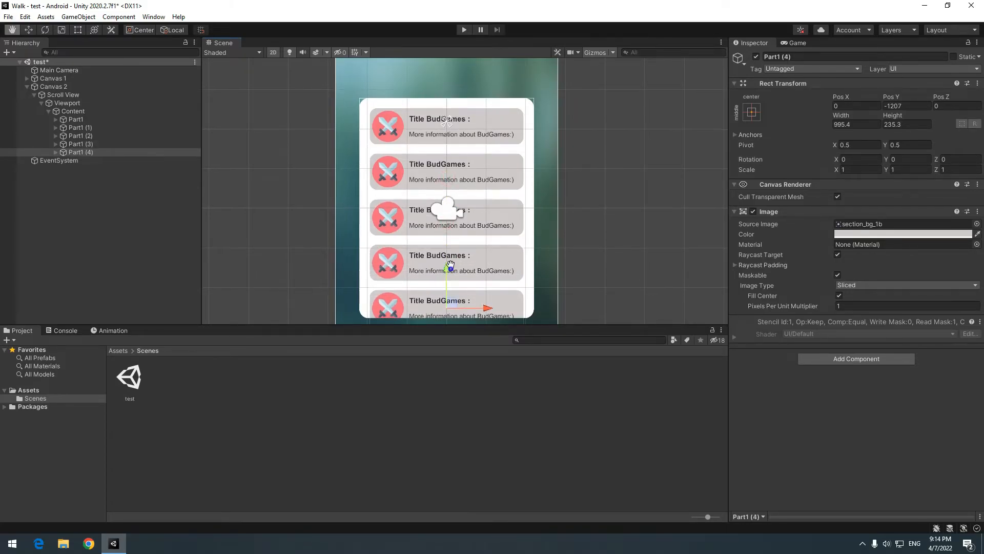
Add two more copies of the row below the column, the last one at about Y -1843
middle_click_drag(448, 272, 462, 162)
key("ctrl+d")
left_click_drag(461, 162, 463, 258)
key("ctrl+d")
scroll(540, 244, "down", 5)
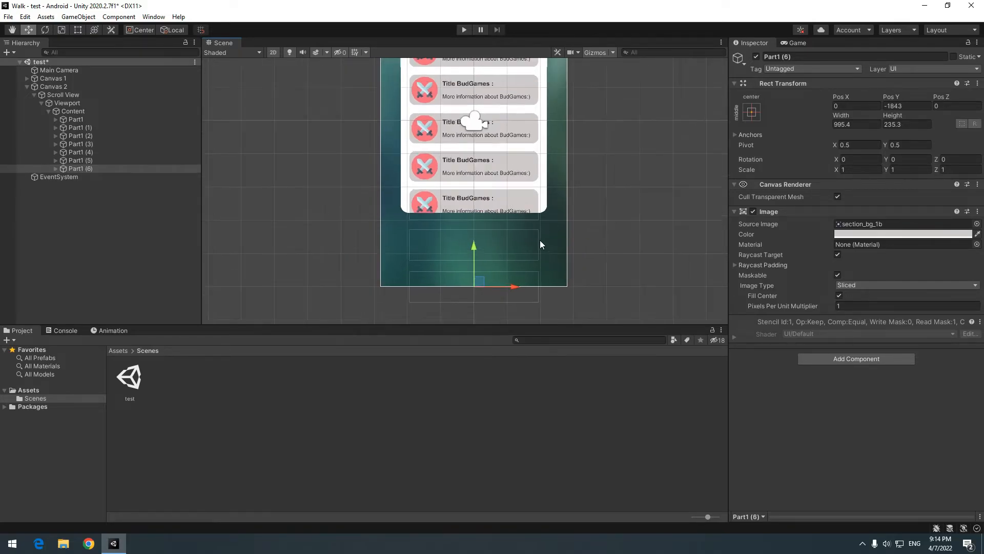
Set the source image of the Pic in Part1 (1) to avatar-1
middle_click_drag(550, 186, 493, 246)
left_click(55, 128)
left_click(80, 137)
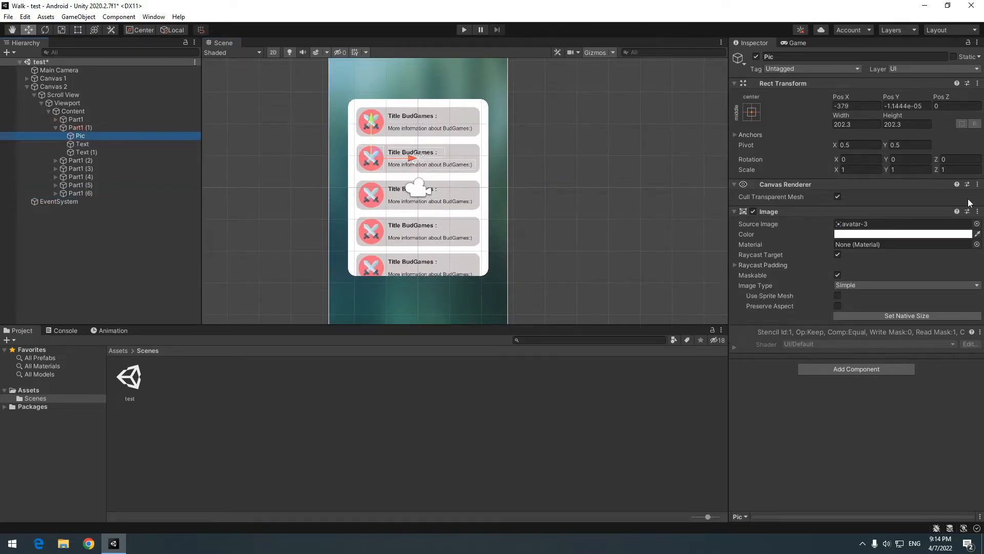
left_click(977, 224)
double_click(812, 275)
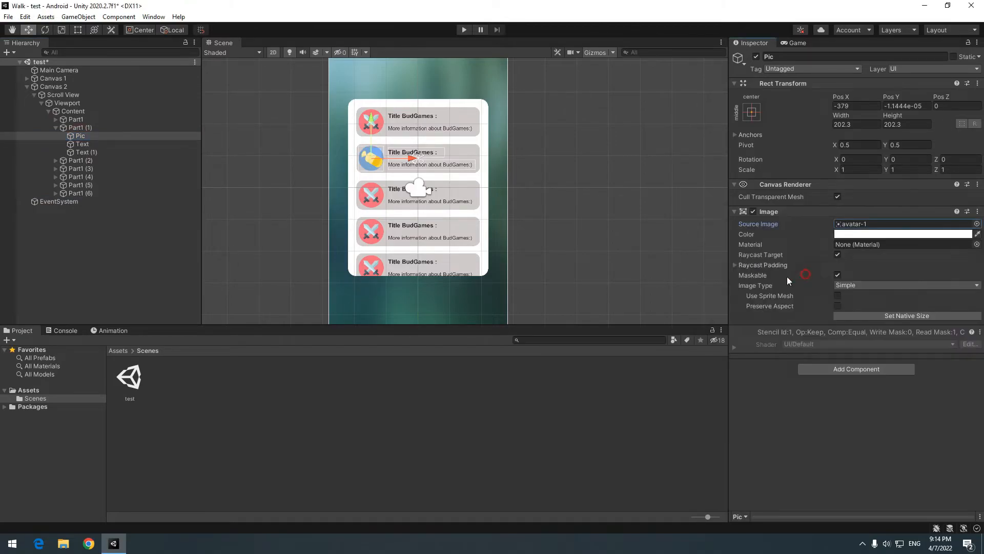
Give the Pics in Part1 (2) to Part1 (5) the bow, shield, pink swords and slingshot avatars
left_click(55, 128)
left_click(56, 135)
left_click(79, 144)
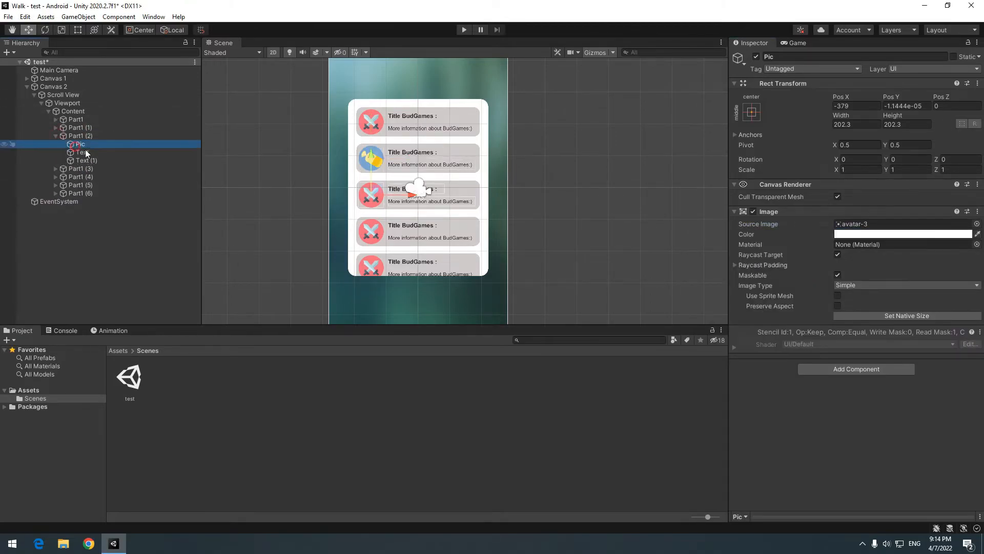
left_click(978, 224)
left_click(882, 278)
left_click(882, 278)
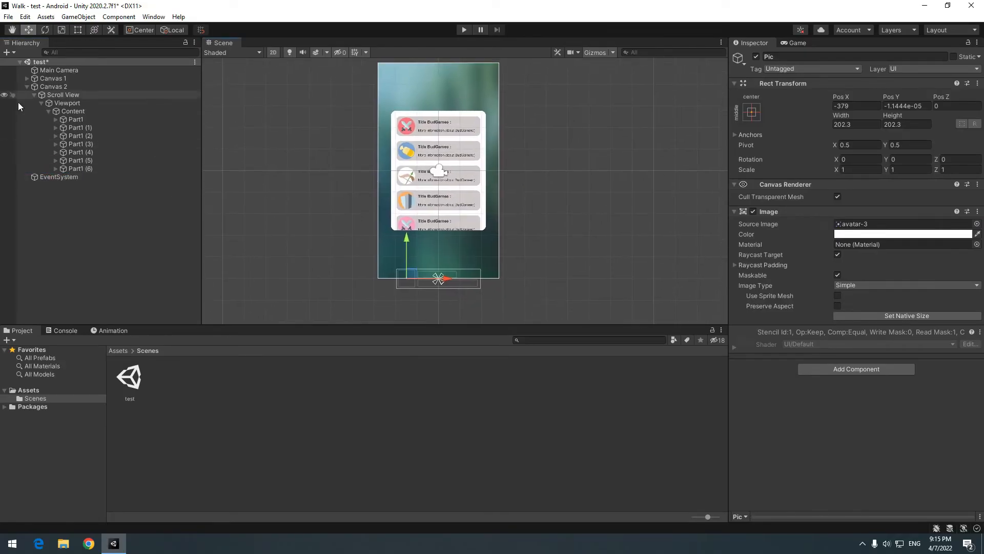
Move all seven Part1 rows out of Content to directly under Scroll View, and extend Content's height downward to cover the last row
left_click(84, 168, "shift")
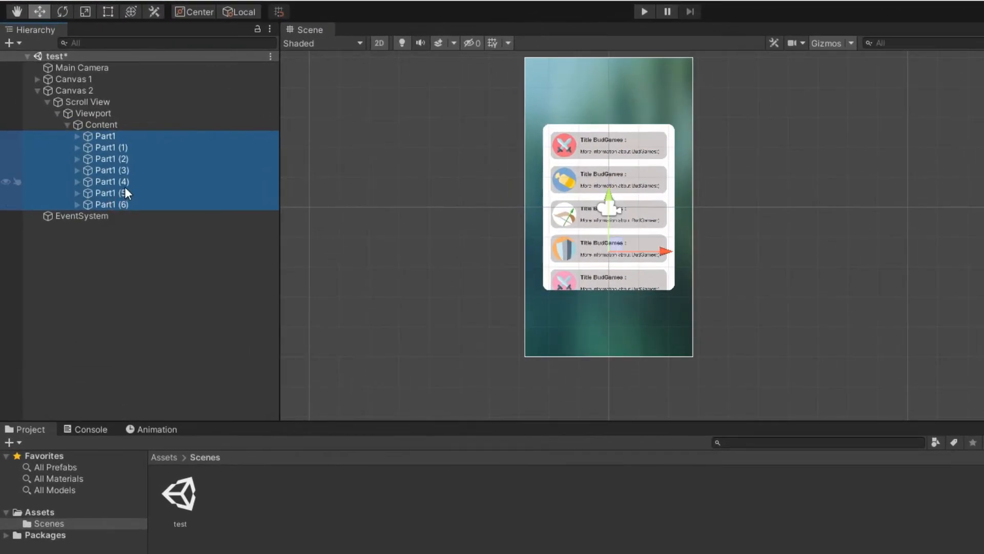
left_click_drag(99, 121, 100, 110)
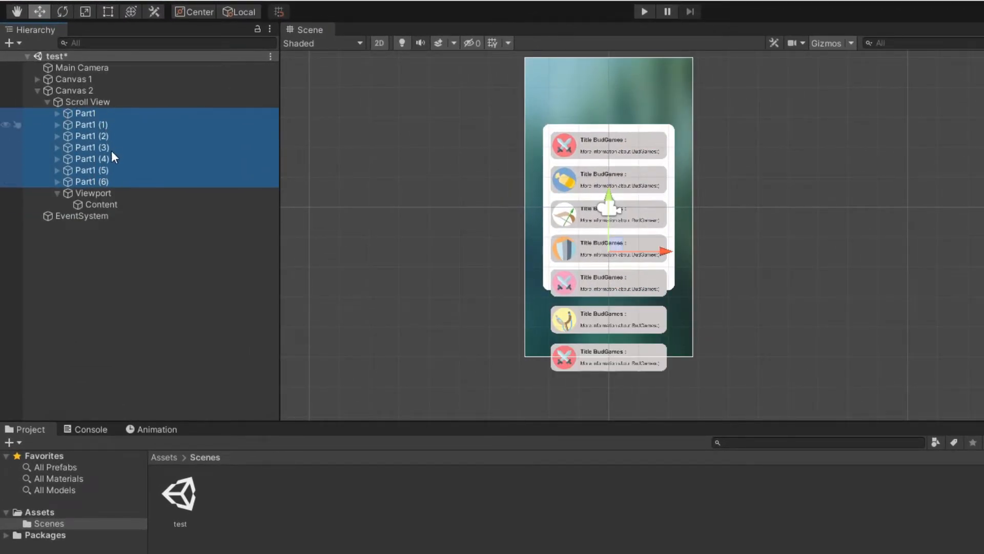
left_click(103, 203)
middle_click_drag(751, 196, 755, 154)
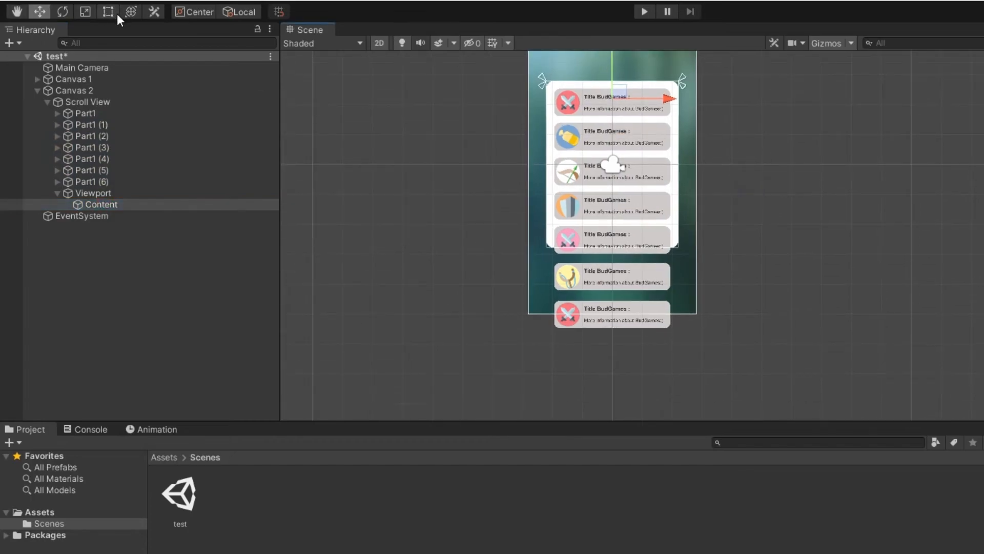
scroll(450, 183, "up", 5)
key("t")
left_click(96, 204)
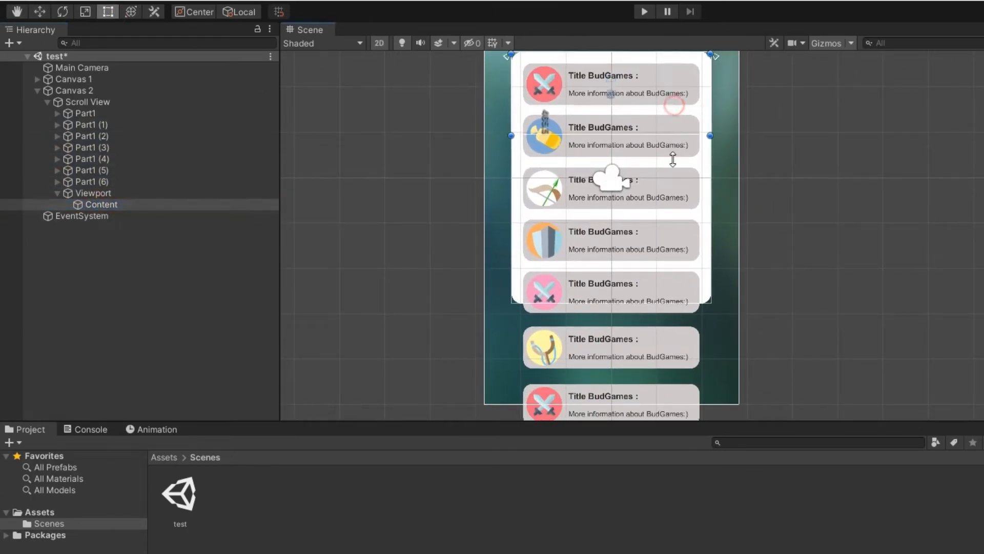
middle_click_drag(673, 384, 672, 250)
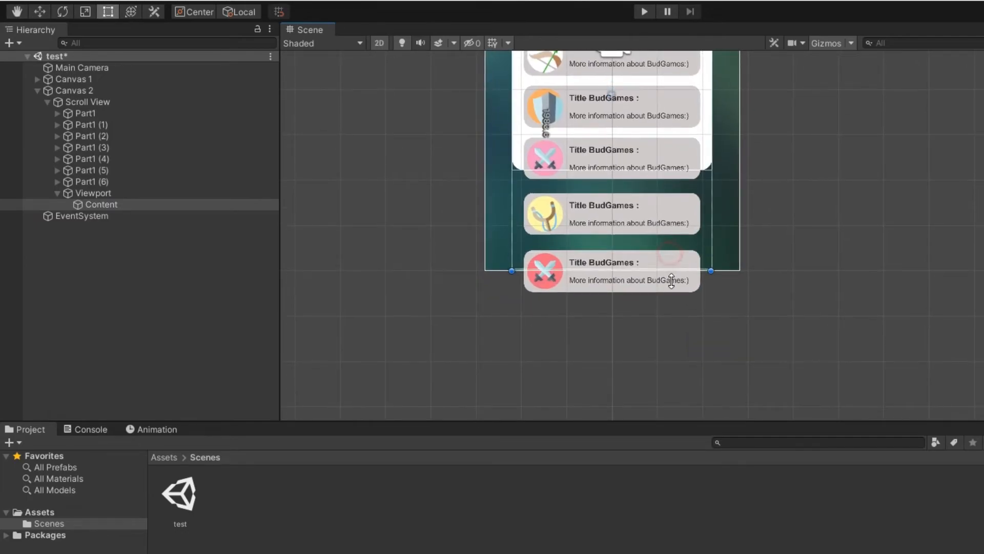
Move all seven Part1 rows back into Content as its children
scroll(750, 238, "down", 5)
left_click(100, 182)
left_click(96, 113, "shift")
left_click_drag(96, 115, 103, 203)
scroll(696, 269, "up", 8)
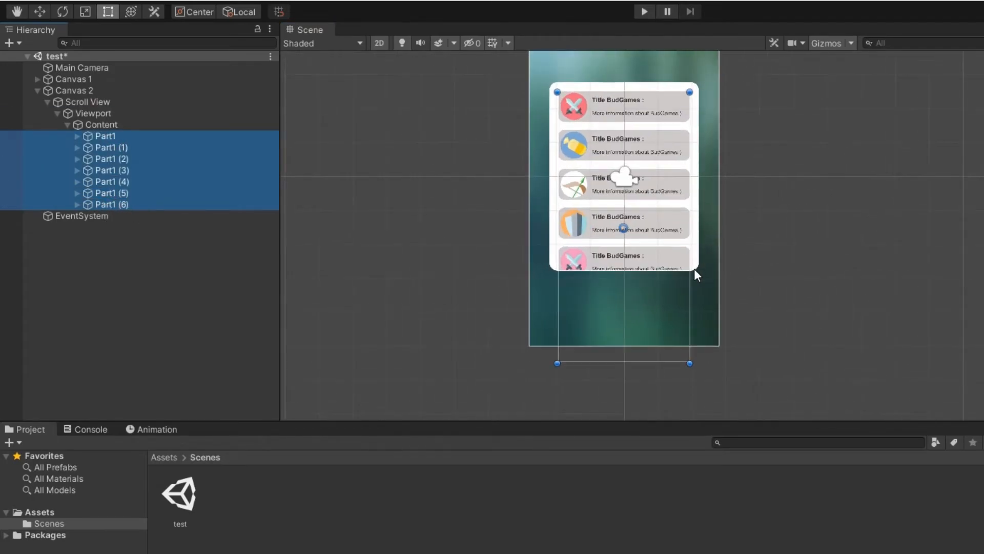
Raise the lower edge of Viewport by about 49 units so the rows are clipped above the white panel's rounded bottom
left_click_drag(829, 258, 881, 264)
left_click(89, 136)
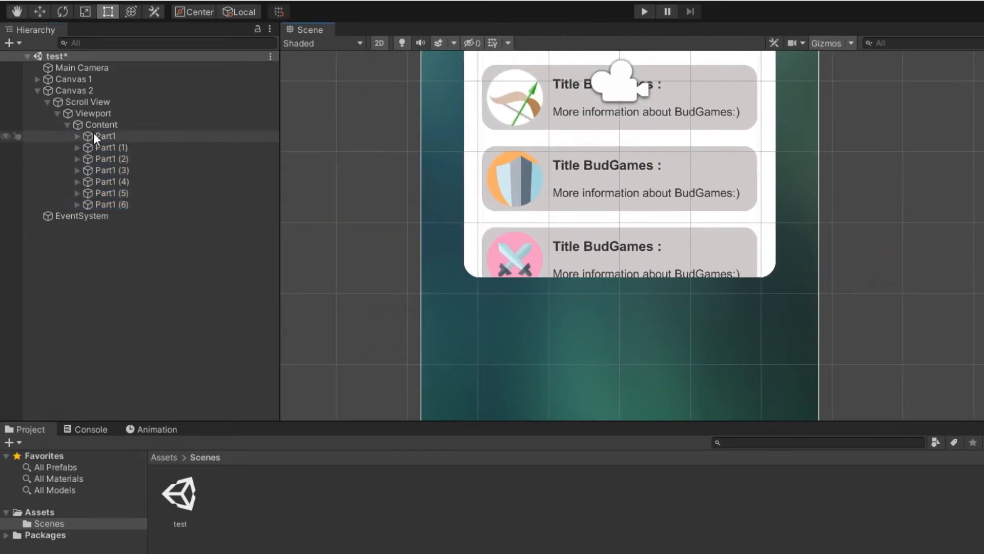
left_click(96, 115)
key("t")
scroll(810, 250, "up", 2)
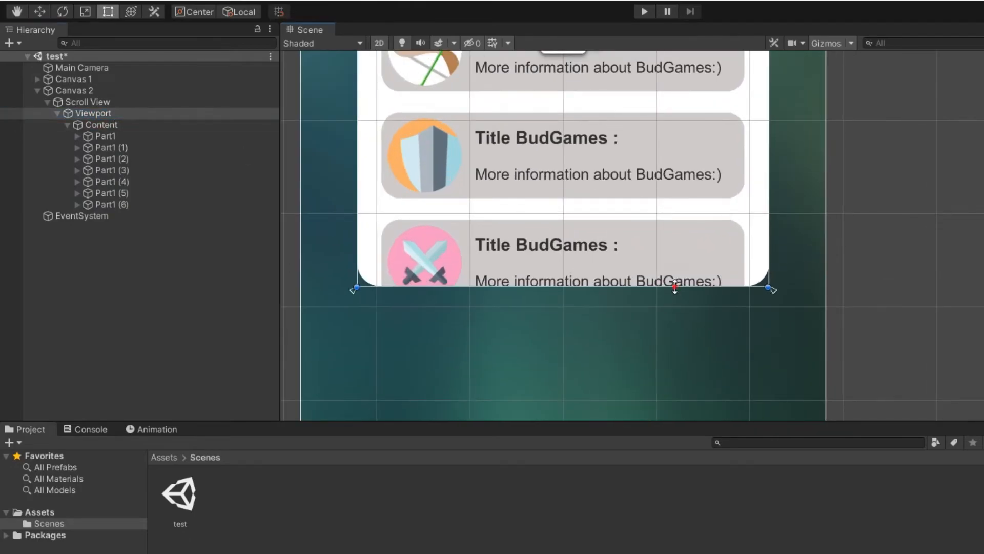
left_click_drag(675, 288, 682, 276)
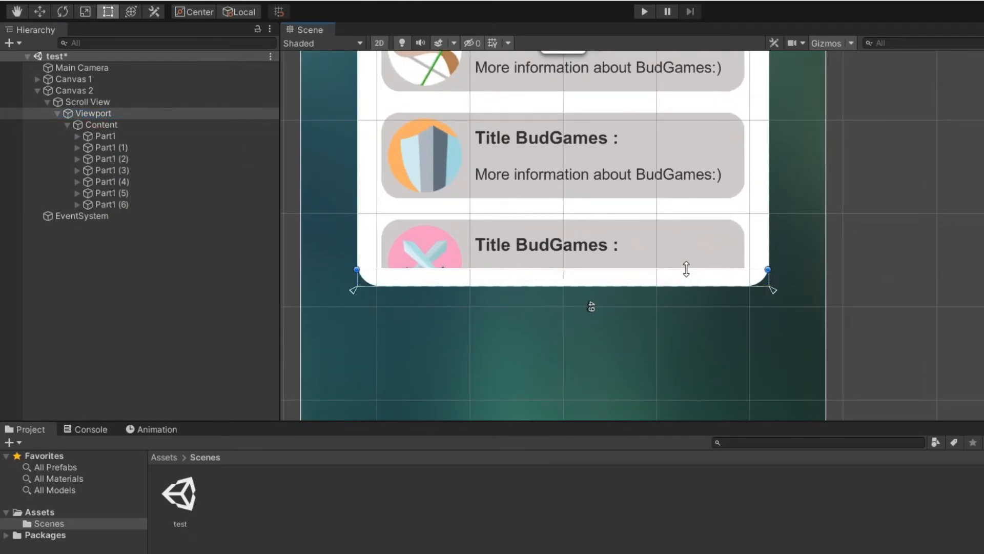
scroll(739, 249, "down", 10)
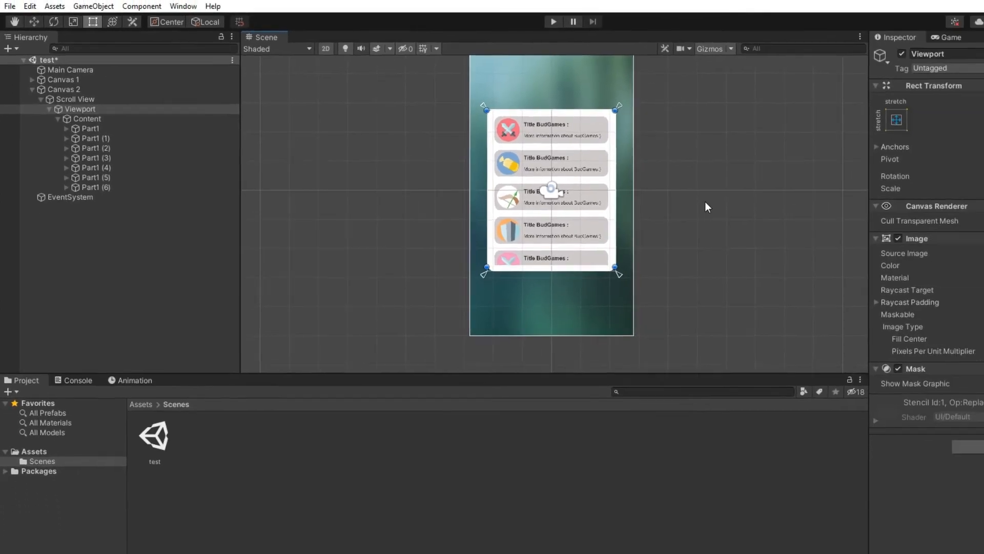
left_click(828, 222)
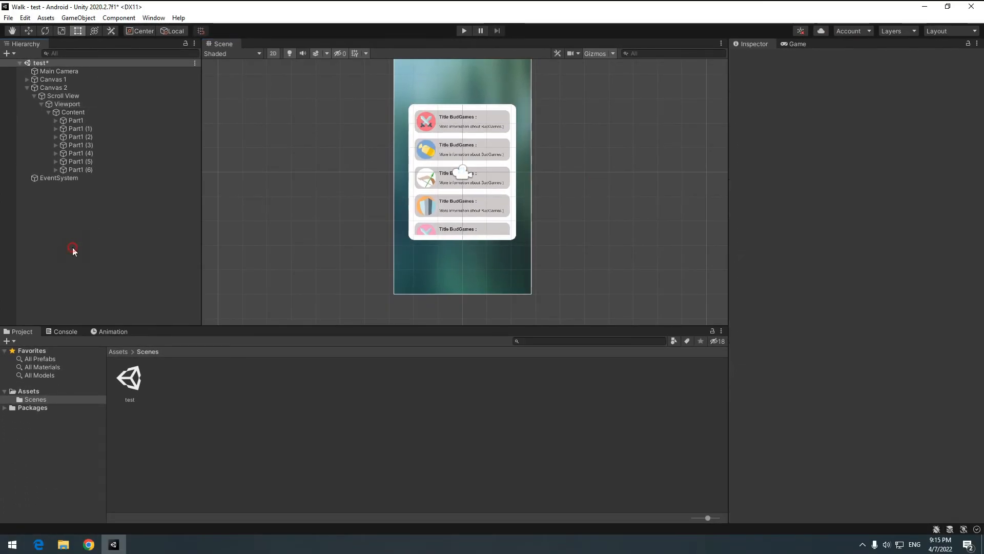
Run the scene in Play mode and test scrolling the list through its full length in both directions in the Game view
left_click(798, 44)
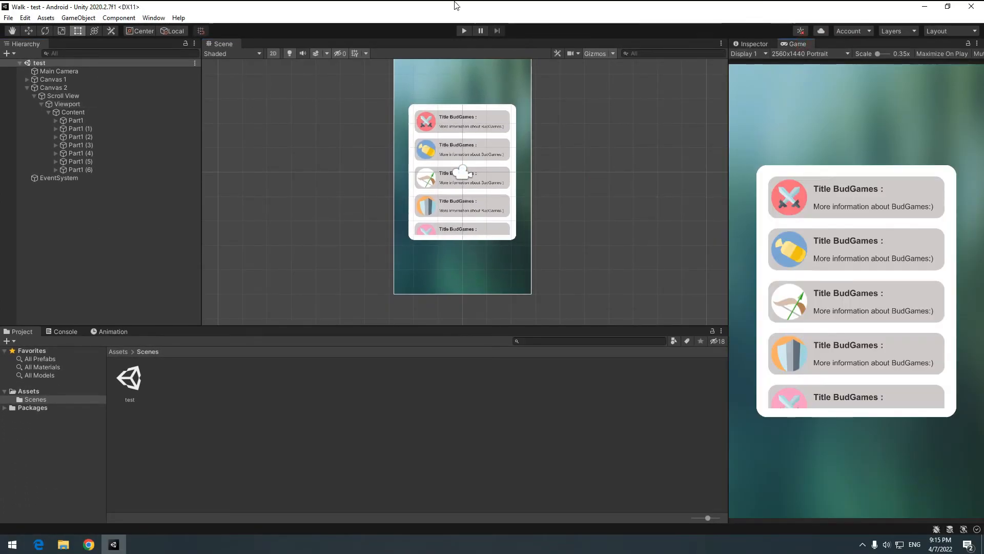
left_click(465, 32)
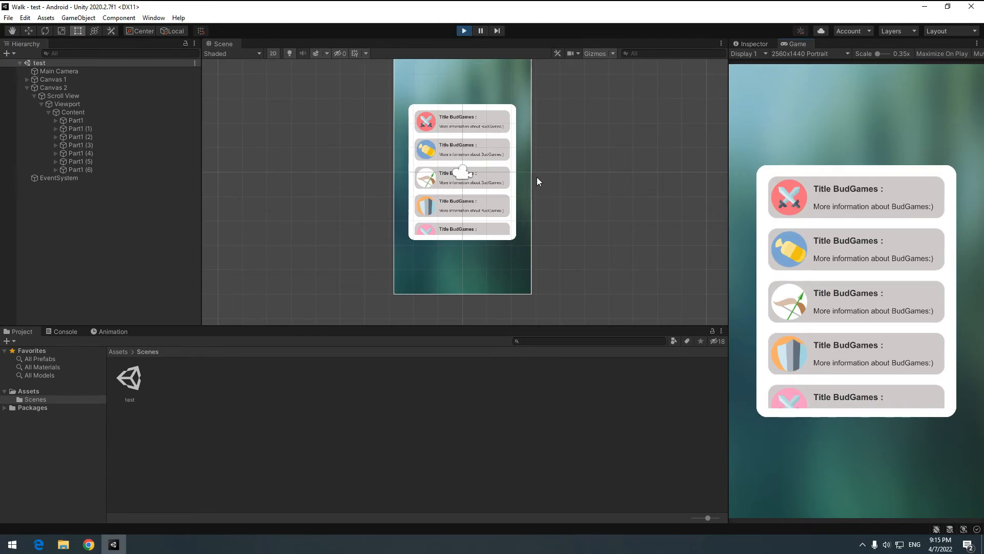
left_click_drag(823, 305, 854, 439)
left_click_drag(855, 369, 820, 118)
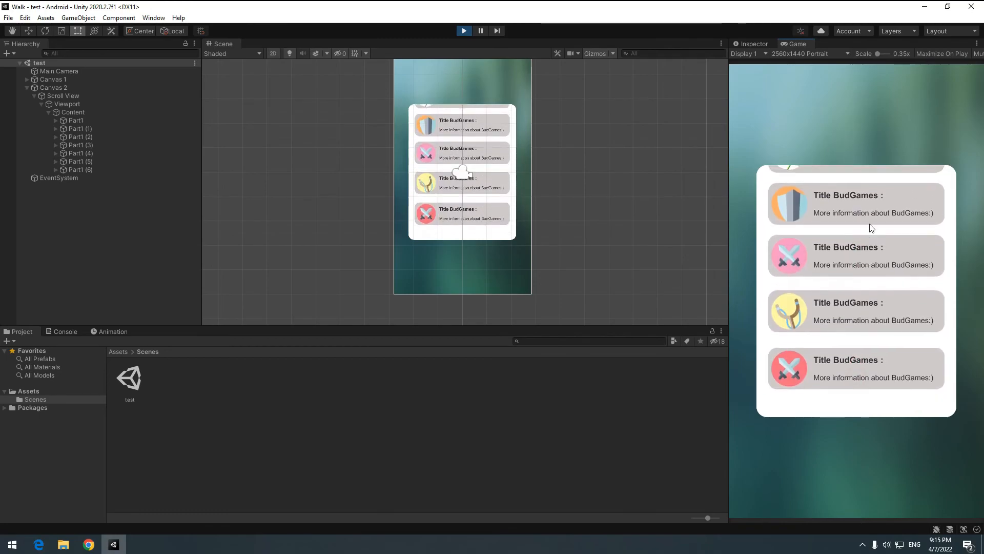
left_click_drag(869, 237, 910, 528)
left_click_drag(861, 380, 848, 169)
left_click_drag(847, 254, 848, 274)
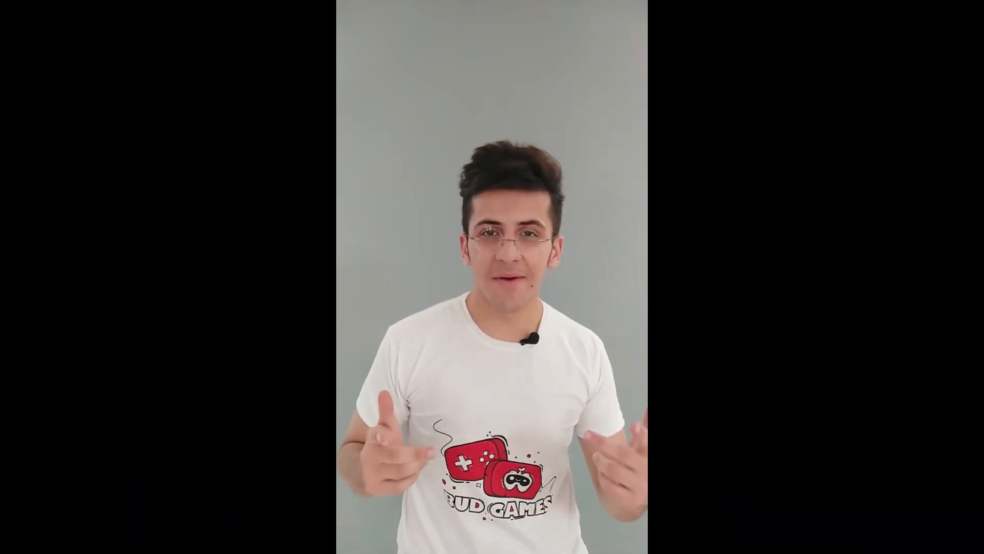